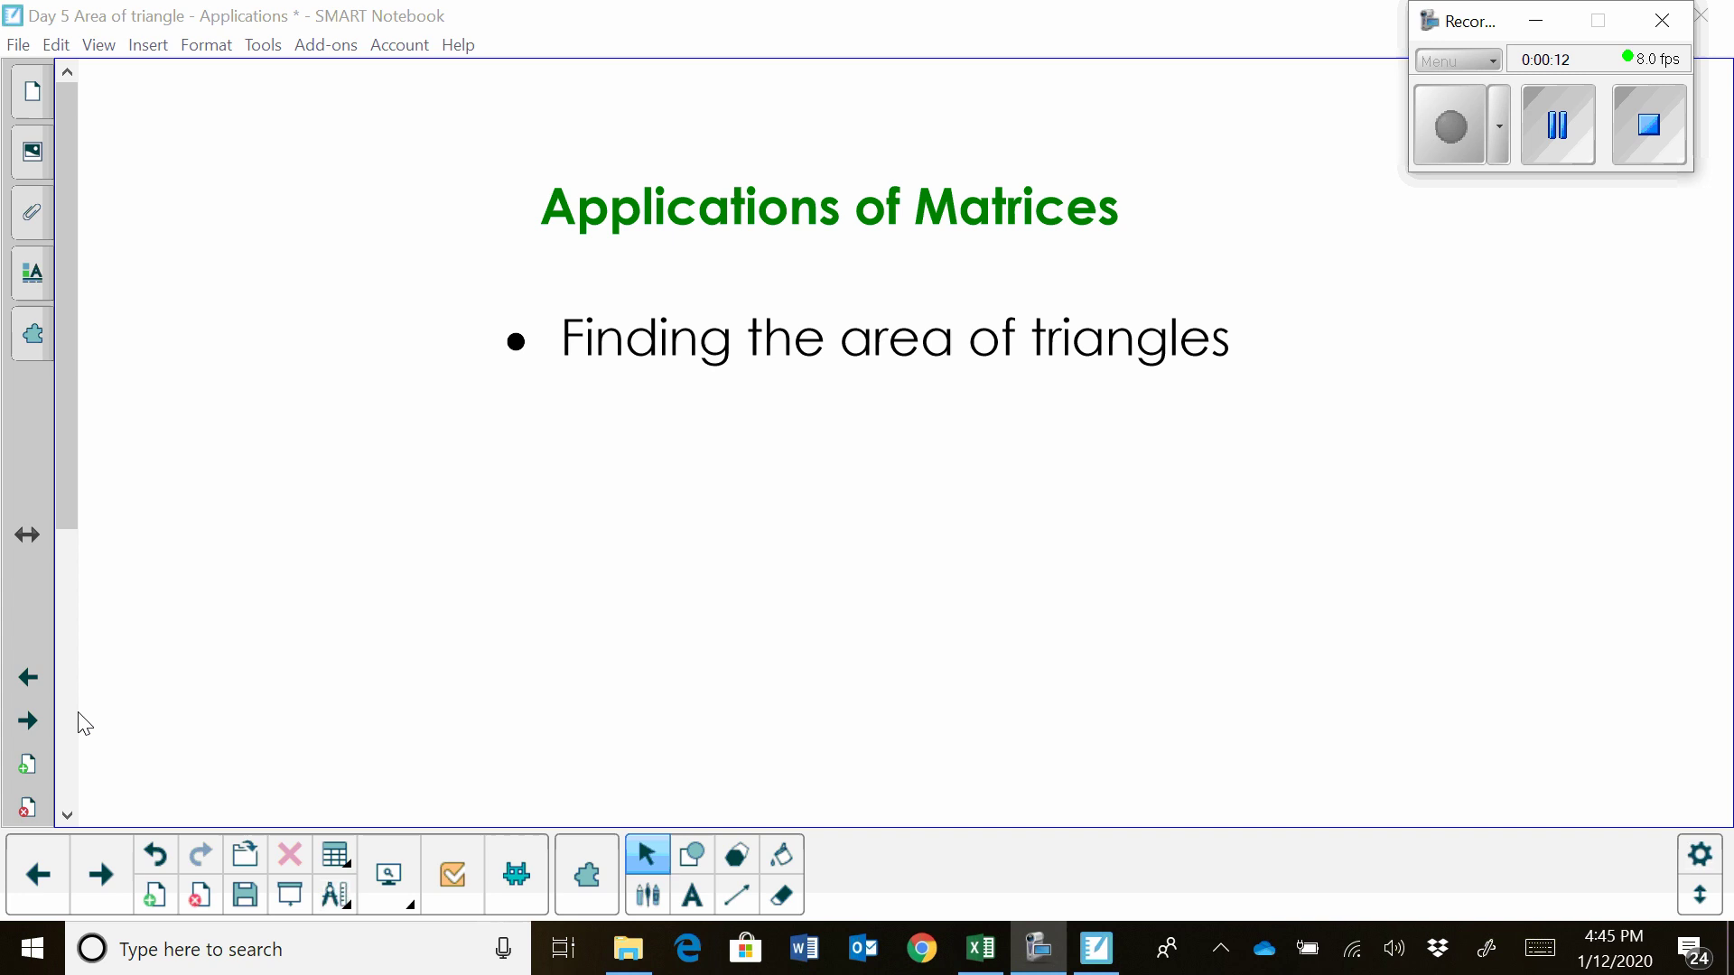
- Go to the next page and scroll to the triangle graph and the practice question with vertices (-2,2), (1,3), (3,0)
left_click(27, 720)
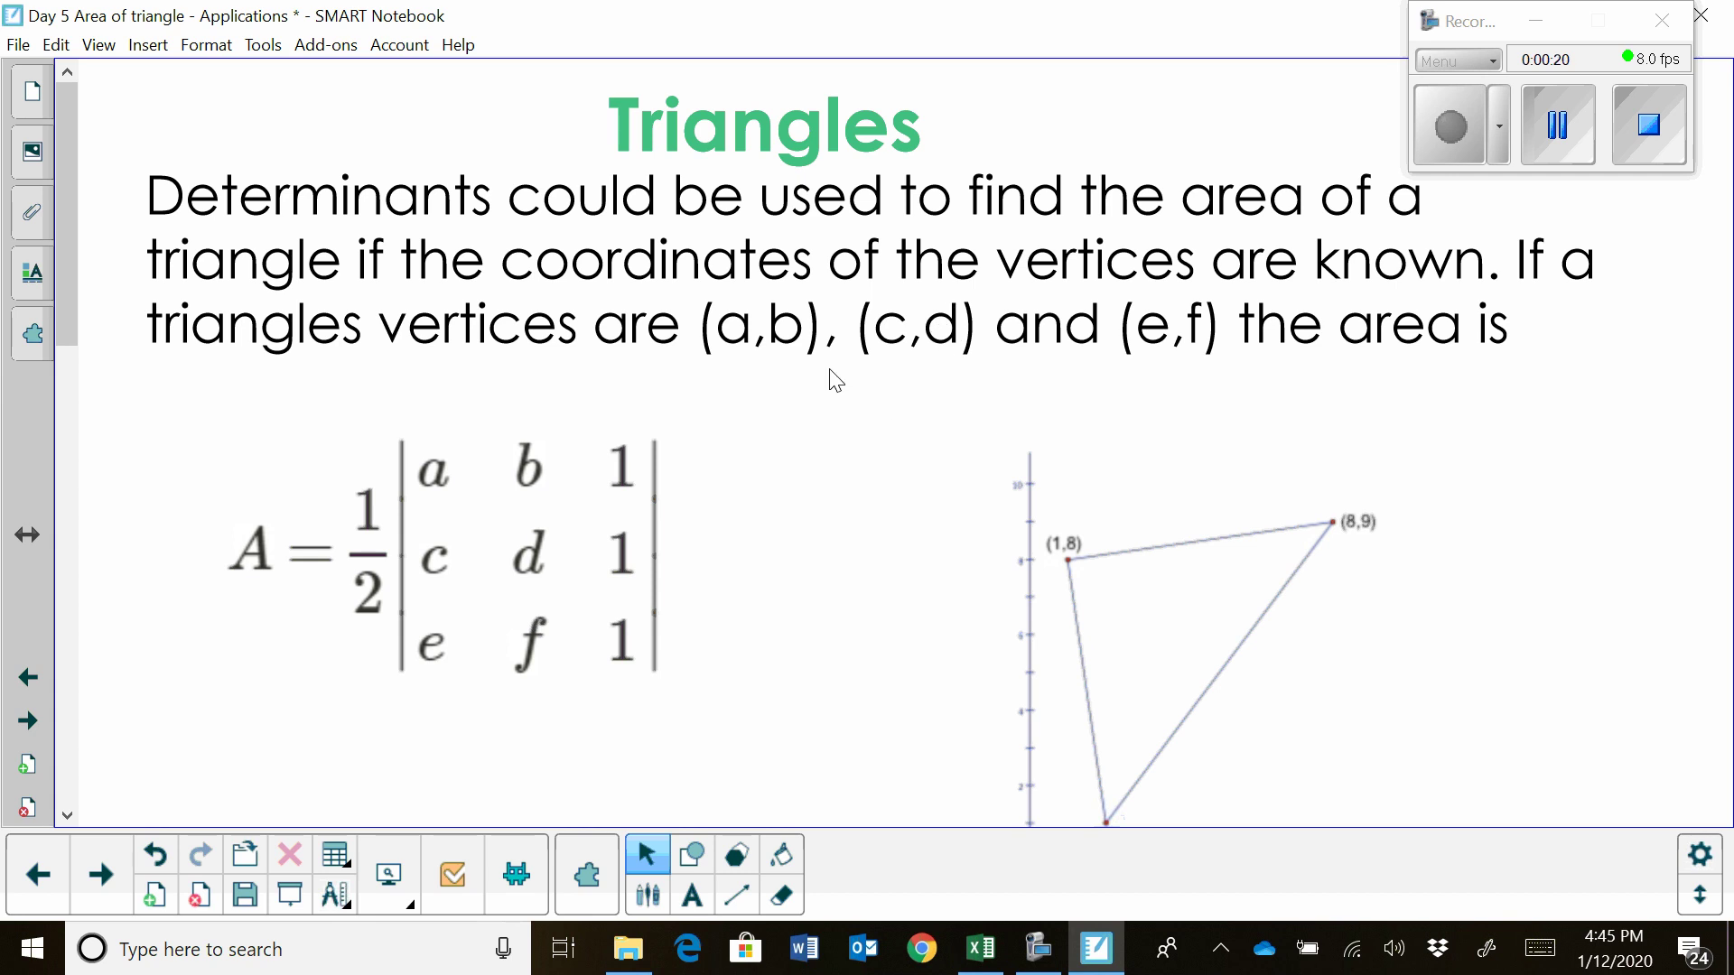
left_click_drag(57, 298, 64, 361)
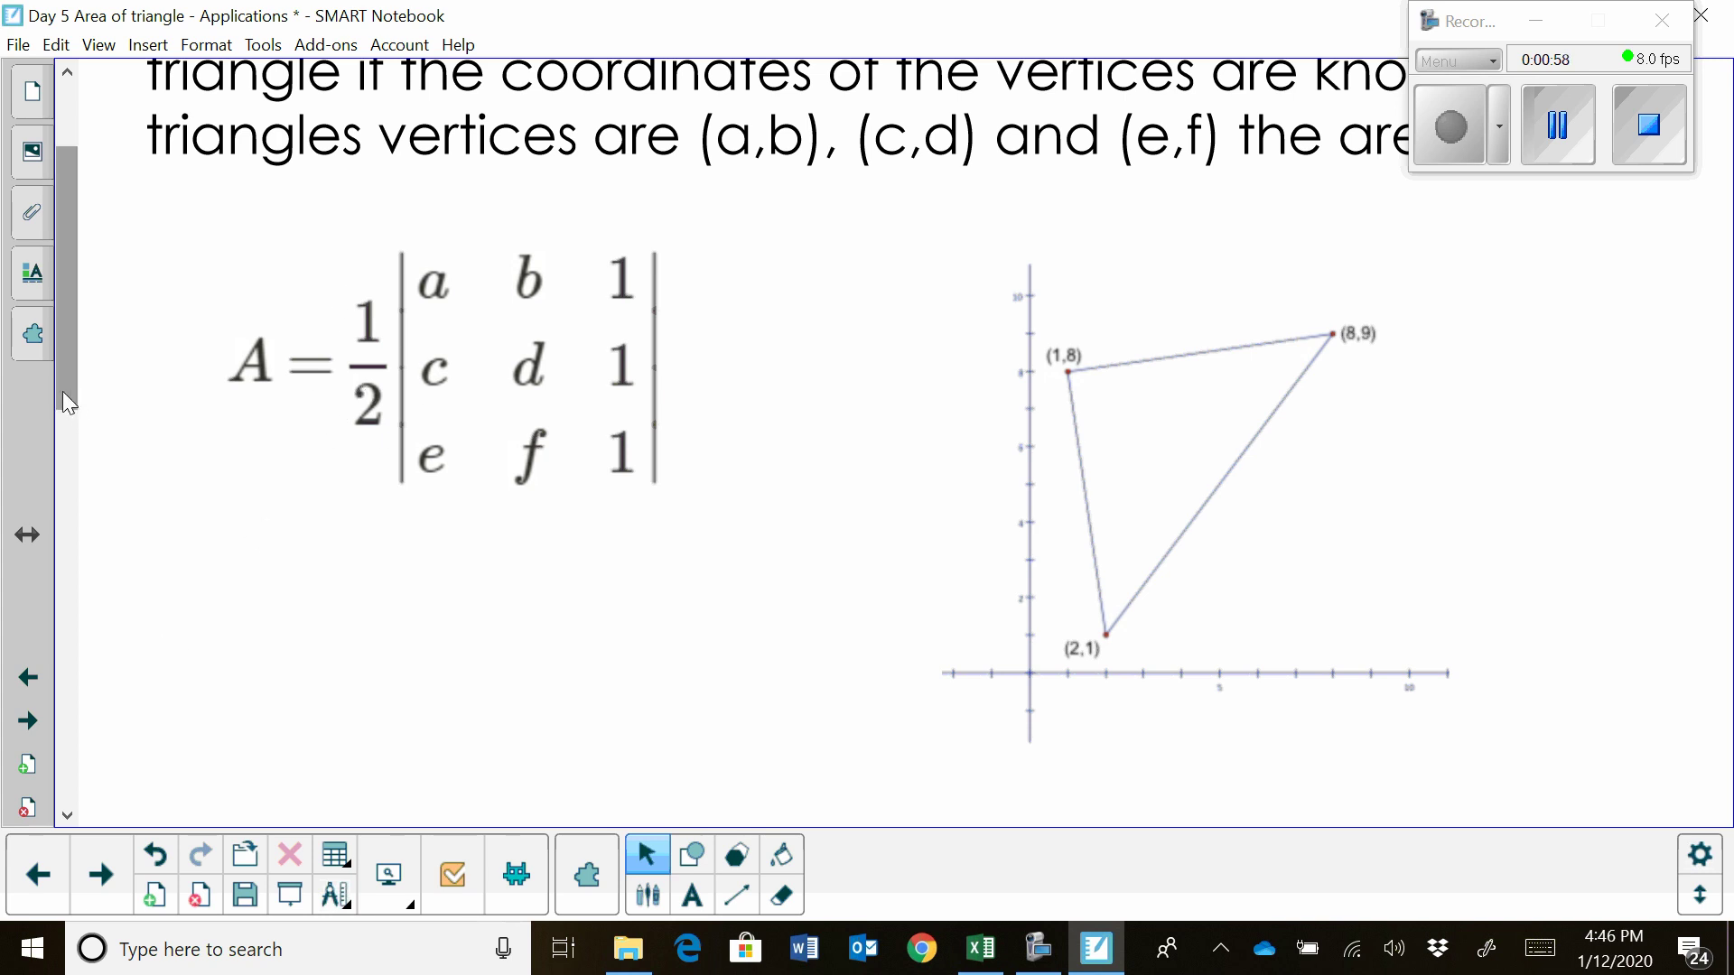
left_click_drag(62, 392, 67, 443)
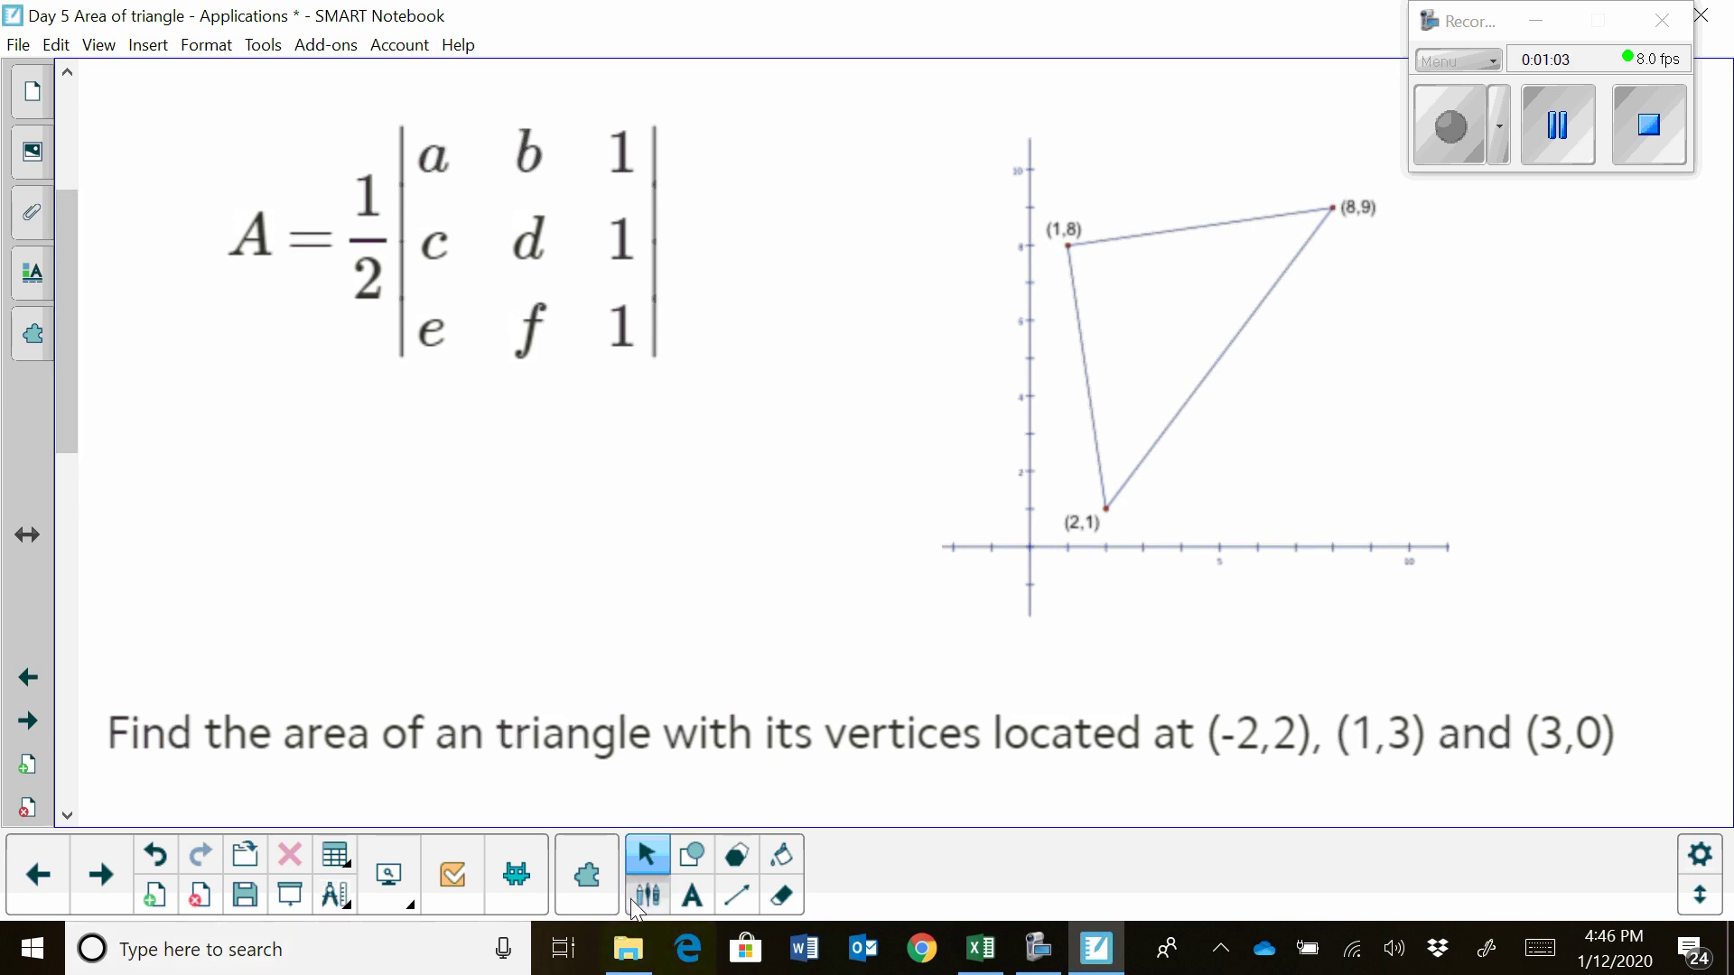
- With the pen, handwrite ½ and the determinant with rows 1 8 1, 8 9 1, 2 1 1
left_click(648, 895)
mouse_move(353, 396)
left_mouse_down()
mouse_move(385, 456)
mouse_move(387, 530)
left_mouse_up()
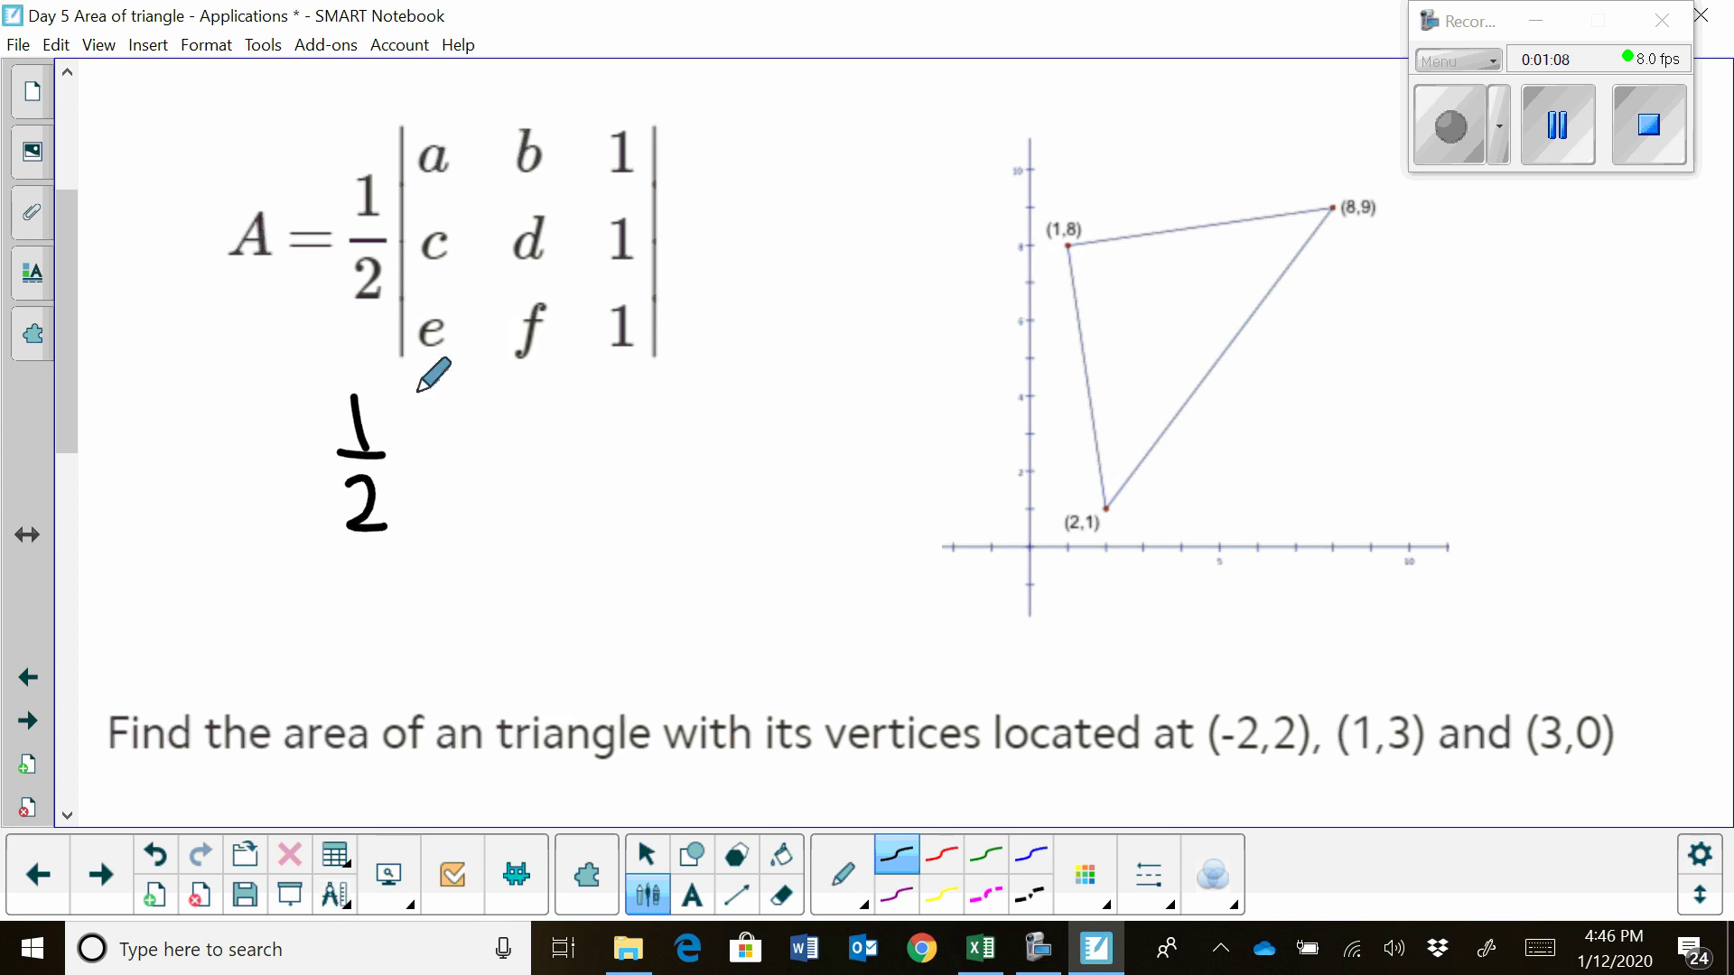
left_click_drag(419, 382, 404, 612)
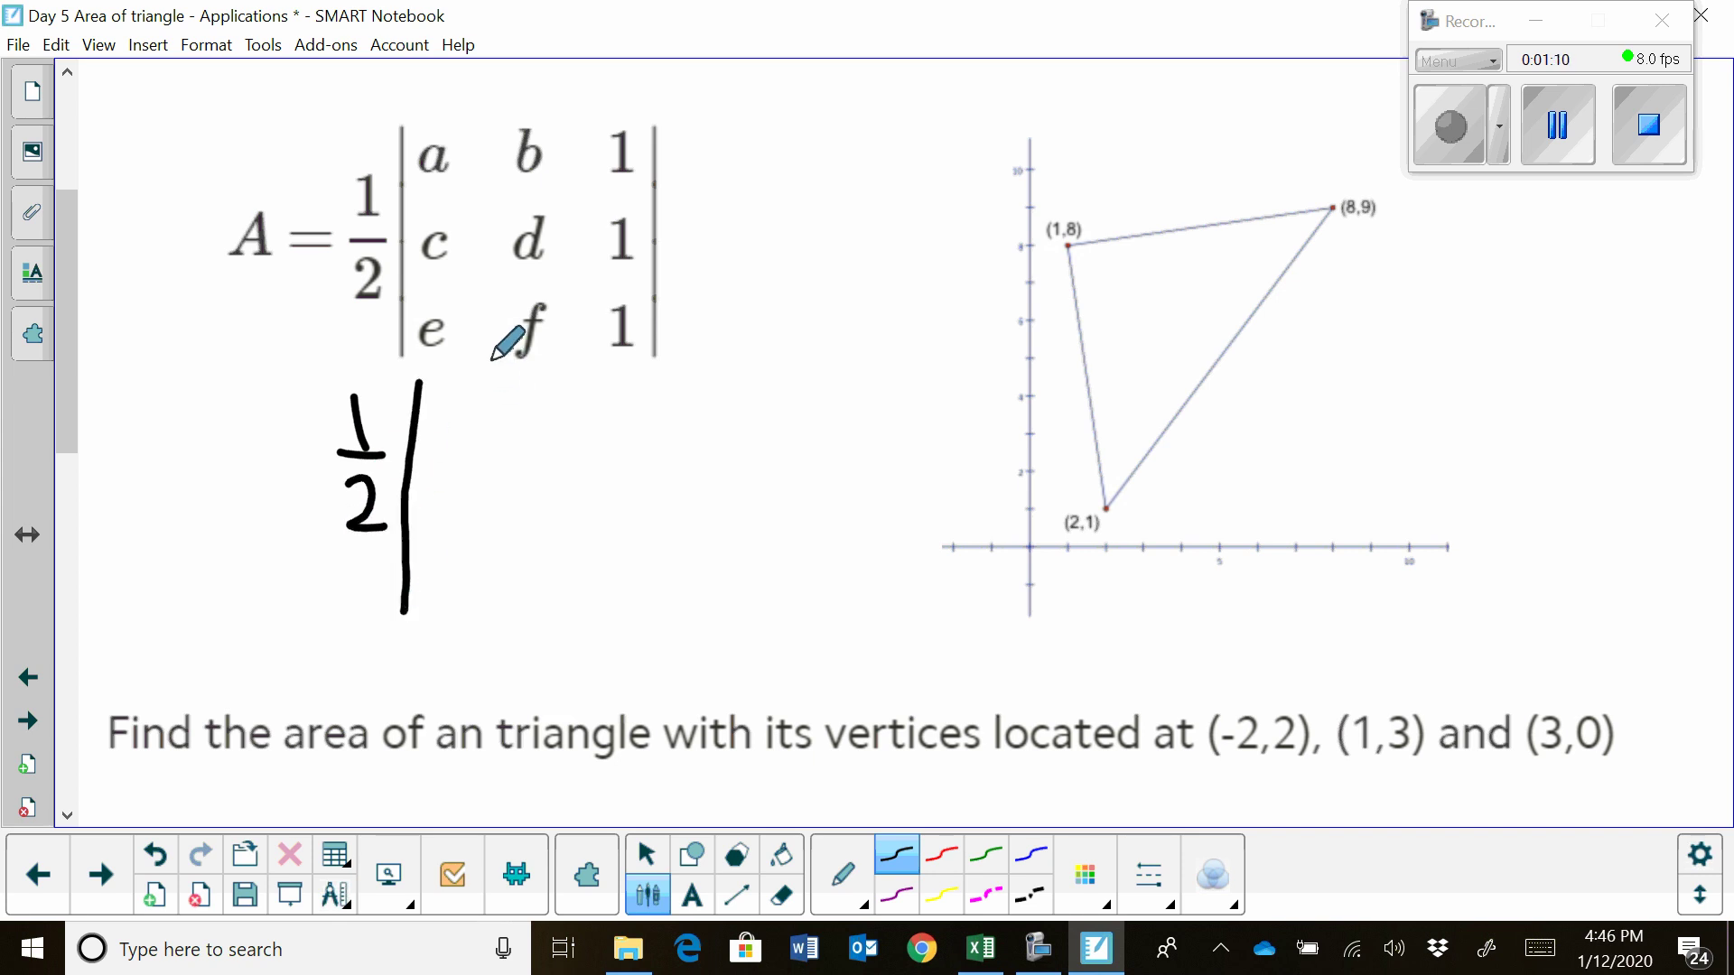
left_click_drag(469, 386, 466, 442)
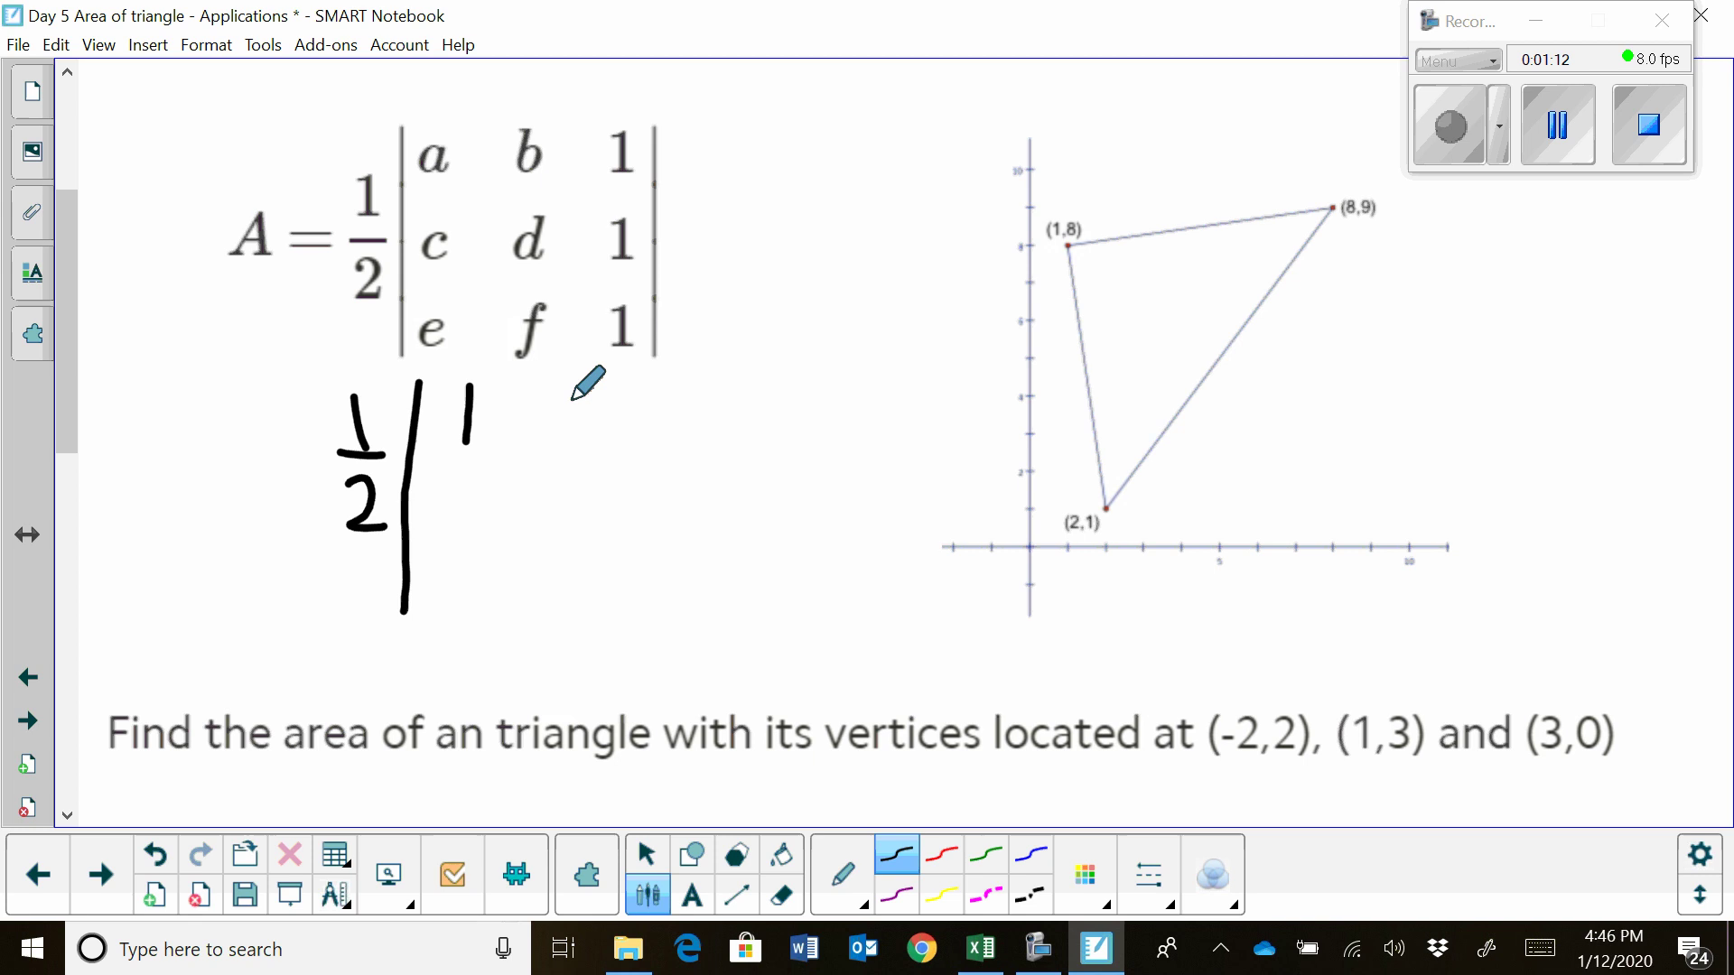
mouse_move(547, 394)
left_mouse_down()
mouse_move(517, 406)
mouse_move(549, 398)
mouse_move(540, 386)
mouse_move(613, 407)
mouse_move(611, 447)
left_mouse_up()
mouse_move(488, 464)
left_mouse_down()
mouse_move(467, 466)
mouse_move(476, 503)
mouse_move(476, 469)
mouse_move(547, 477)
mouse_move(542, 518)
mouse_move(589, 527)
left_mouse_up()
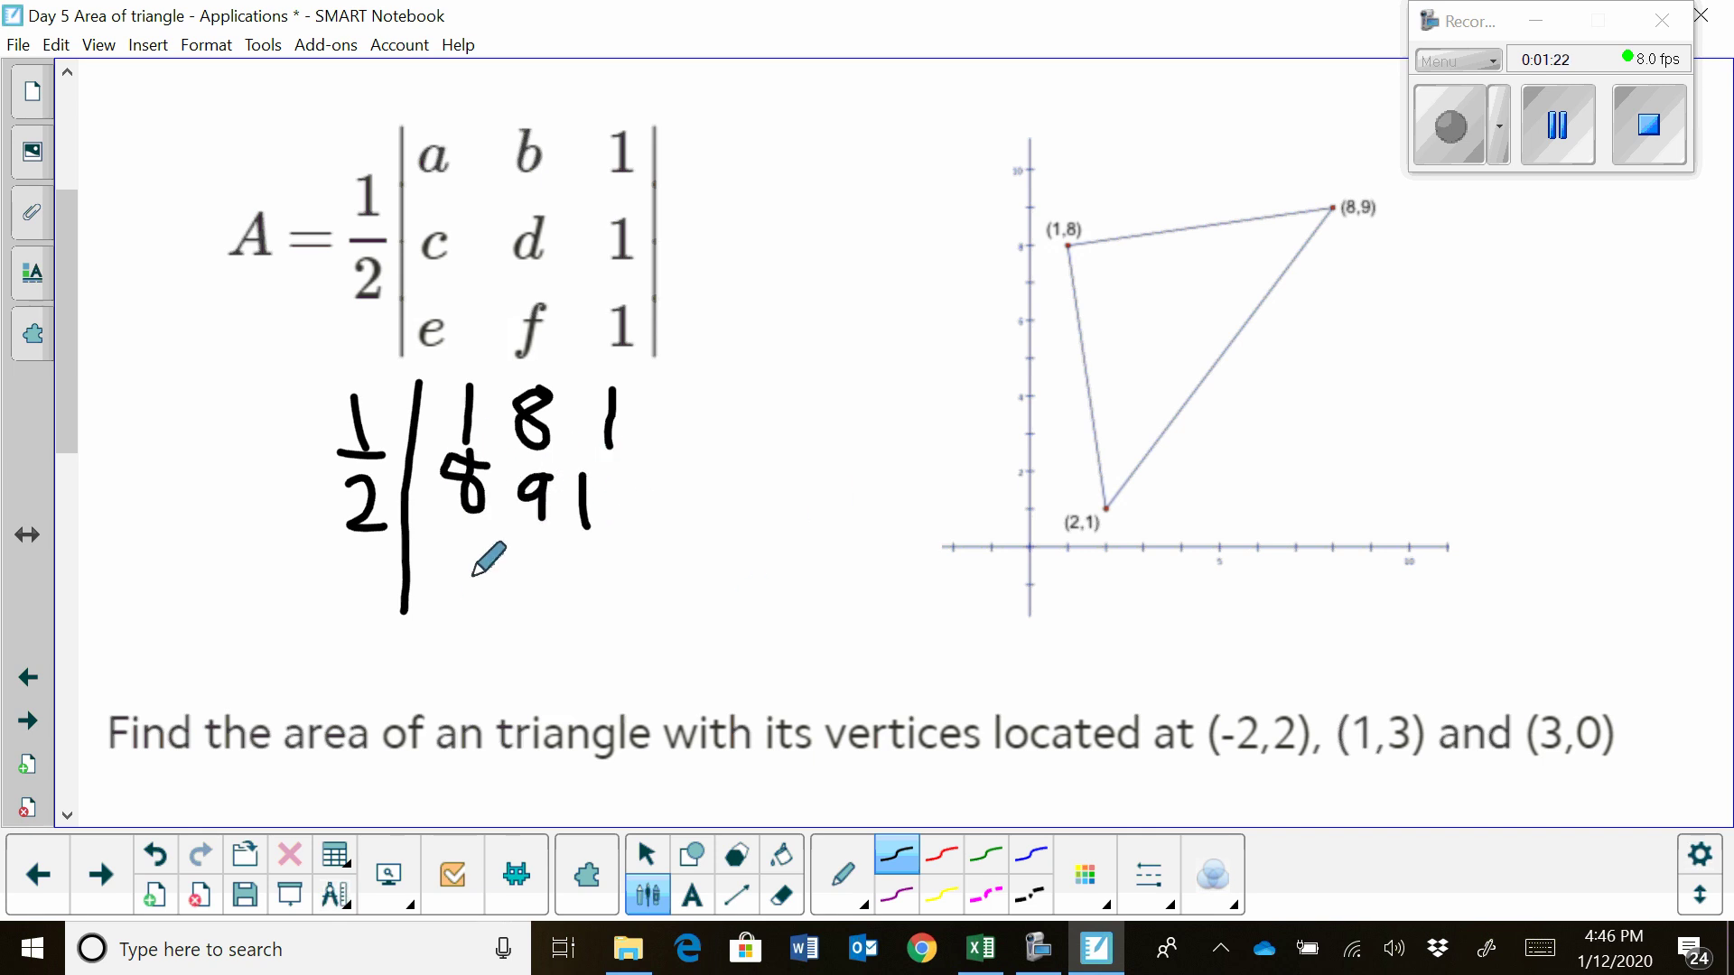
mouse_move(464, 553)
left_mouse_down()
mouse_move(516, 600)
mouse_move(571, 588)
left_mouse_up()
left_click_drag(647, 370, 662, 637)
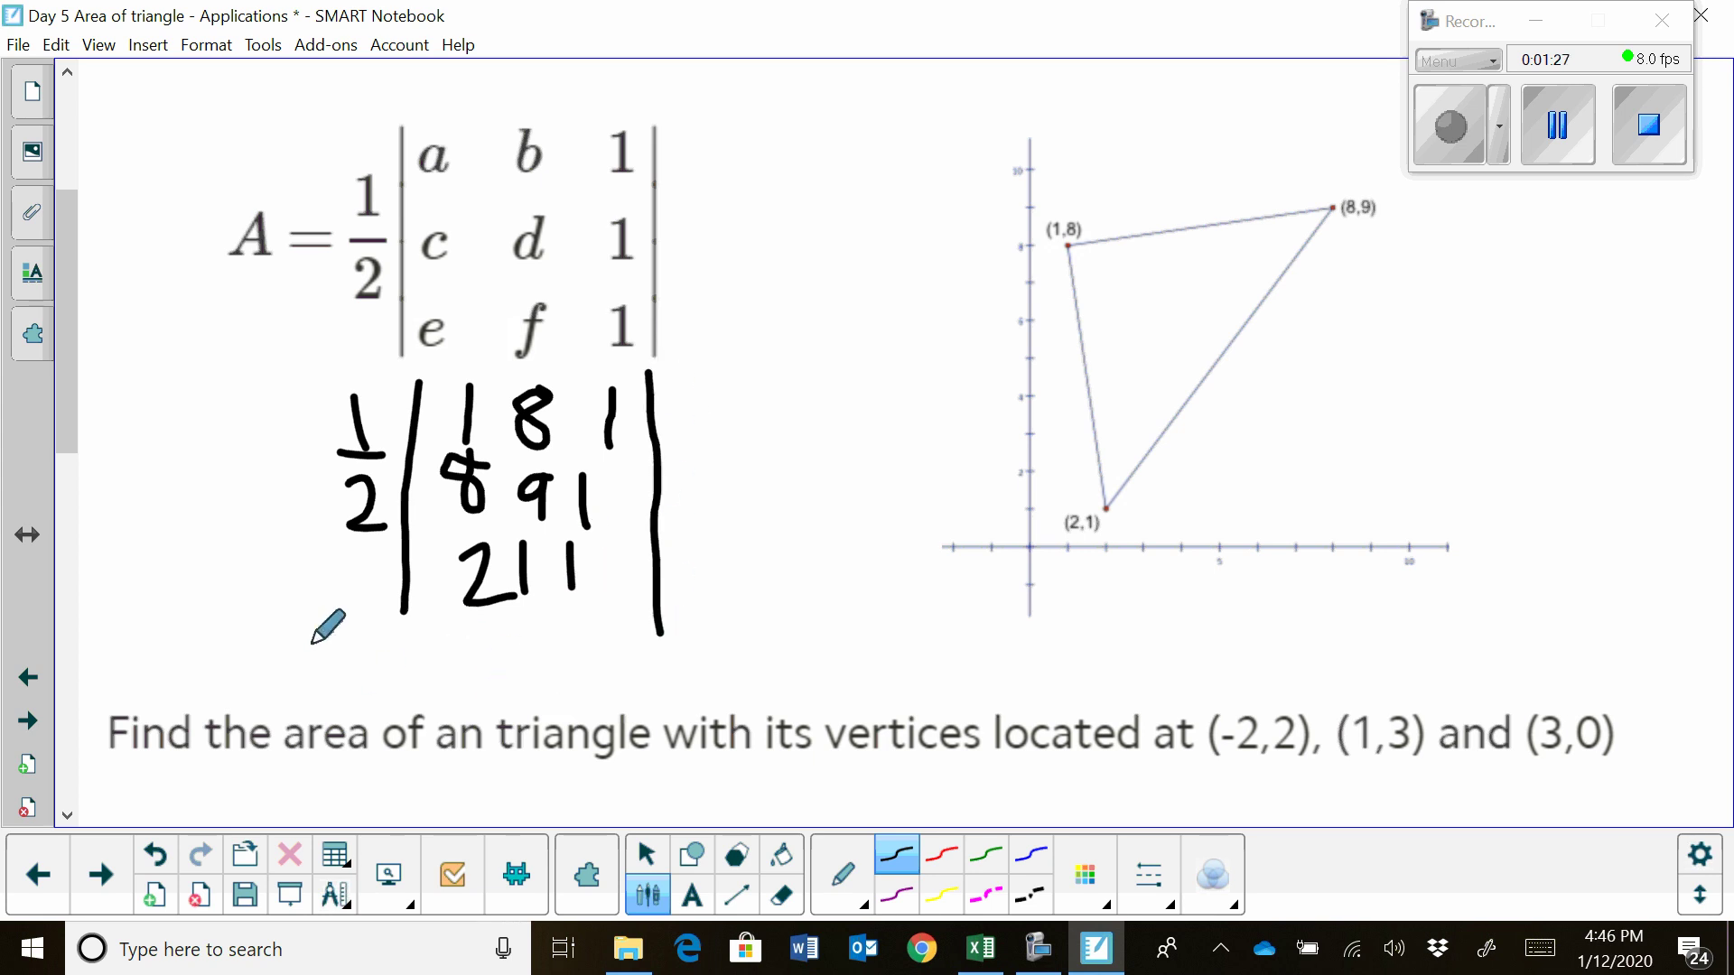
- Write 'A =' in front of the ½ and underline the bottom of the determinant
mouse_move(271, 454)
left_mouse_down()
mouse_move(318, 452)
mouse_move(308, 474)
left_mouse_up()
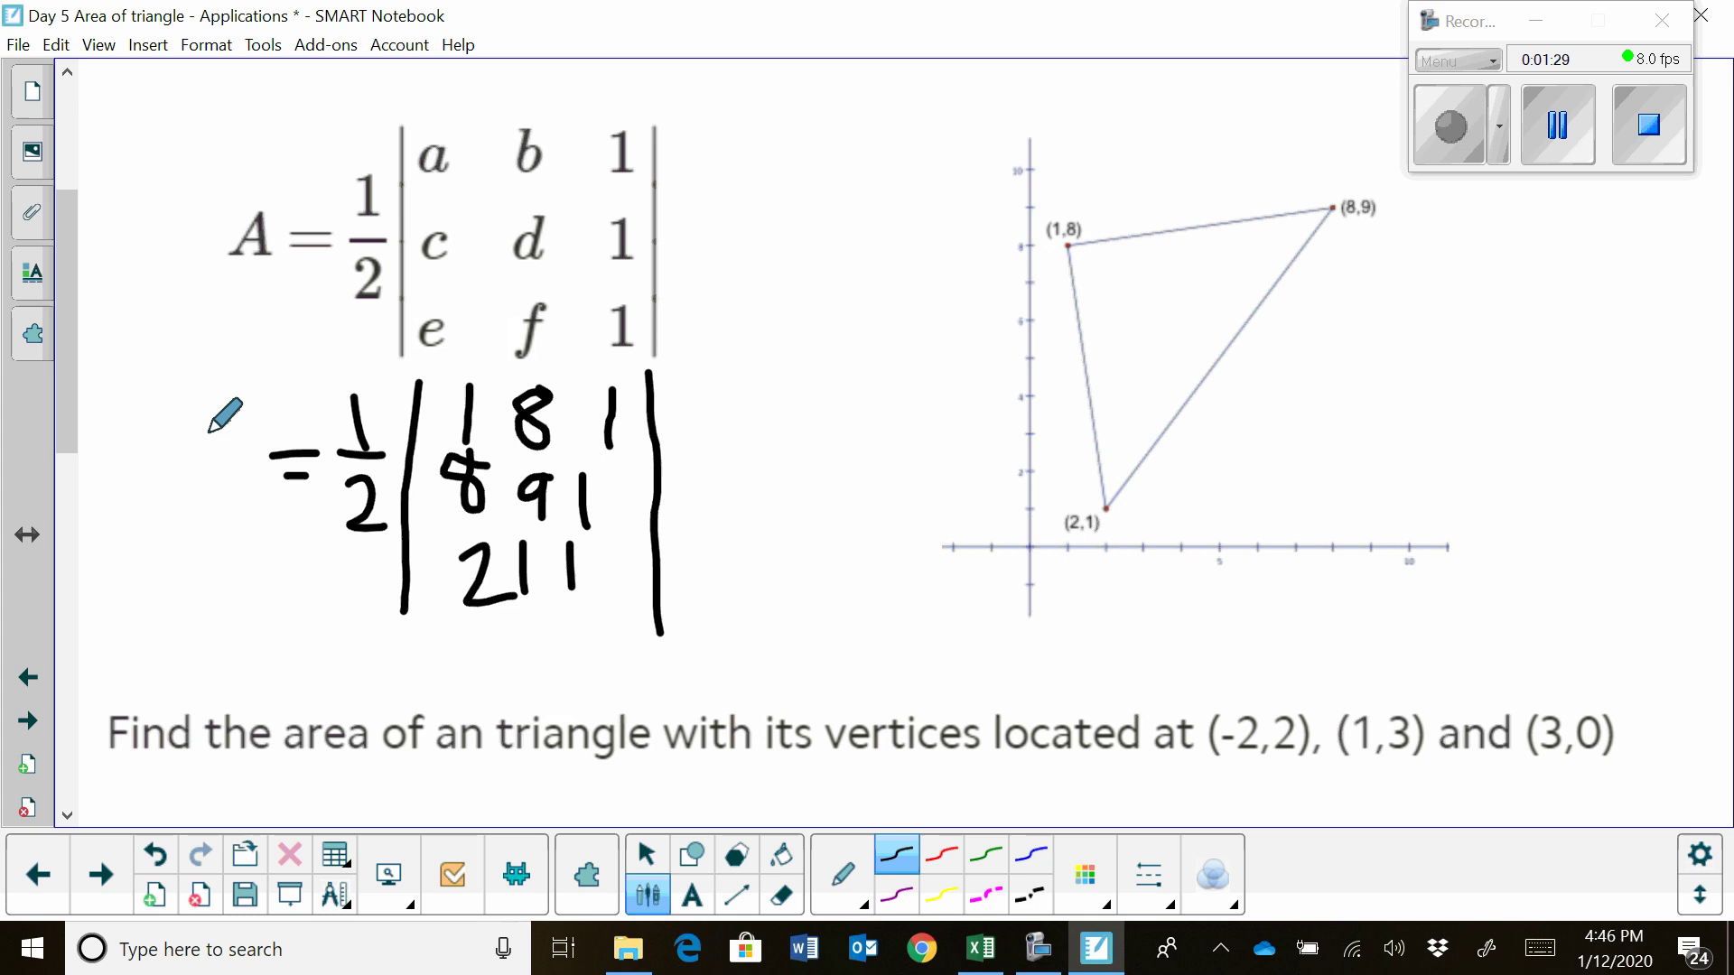
mouse_move(215, 421)
left_mouse_down()
mouse_move(194, 535)
mouse_move(253, 520)
left_mouse_up()
left_click_drag(196, 468, 241, 463)
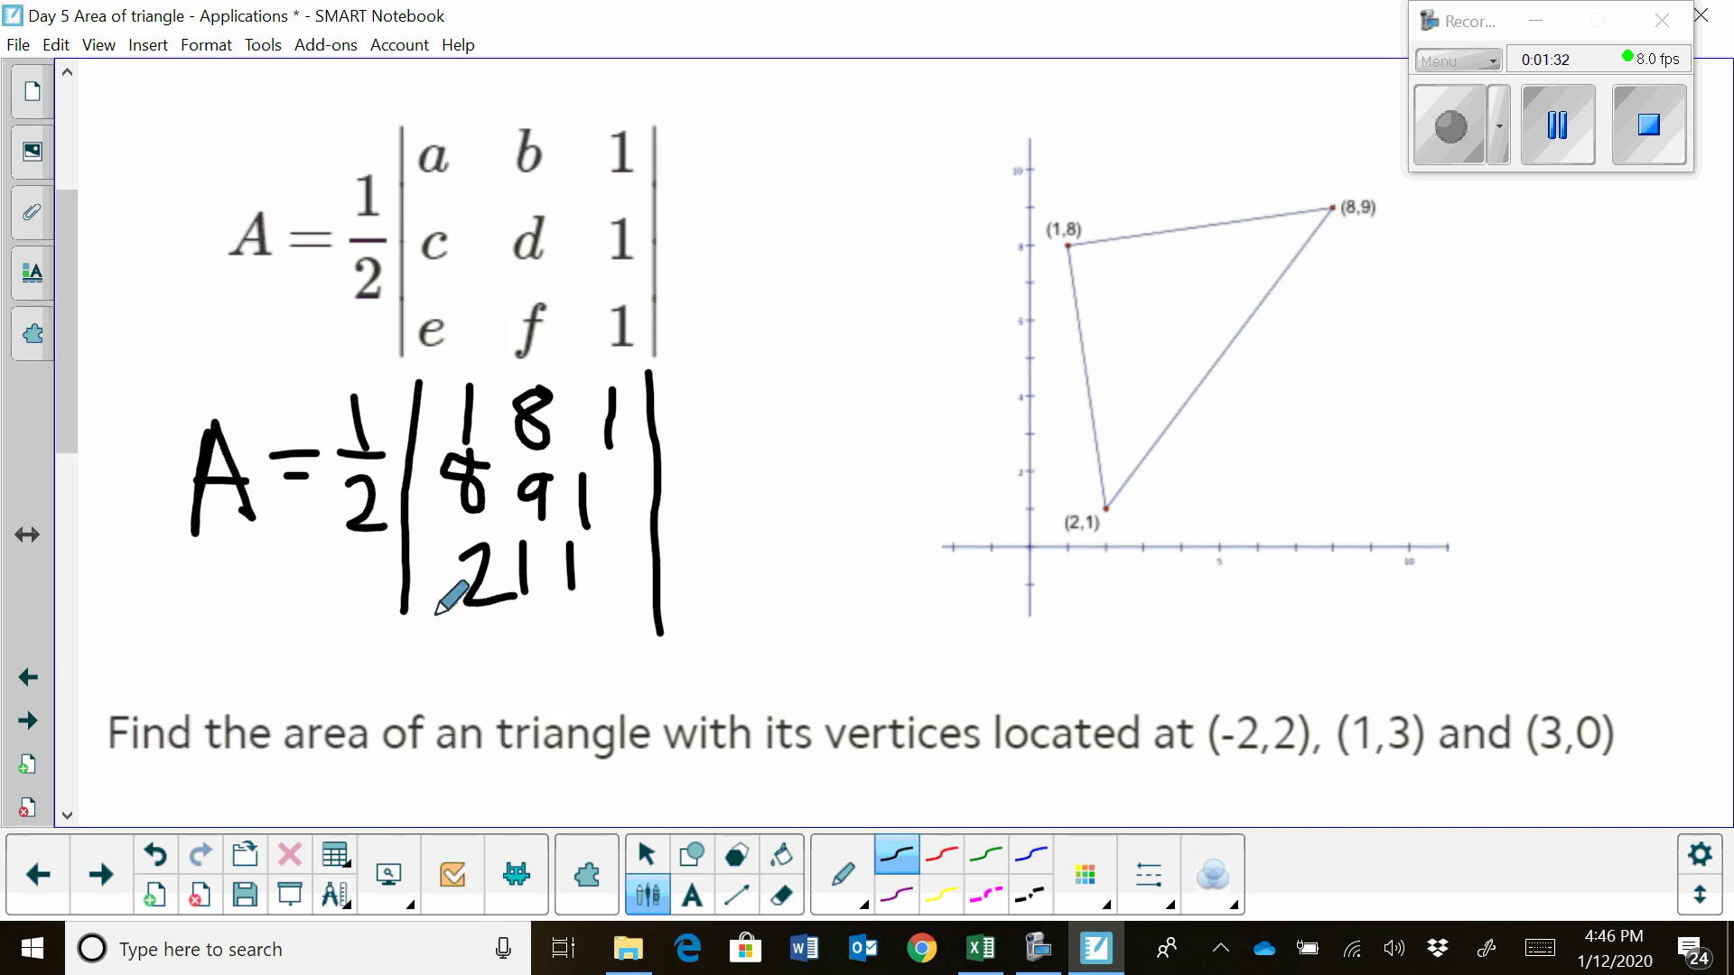
left_click_drag(431, 619, 655, 611)
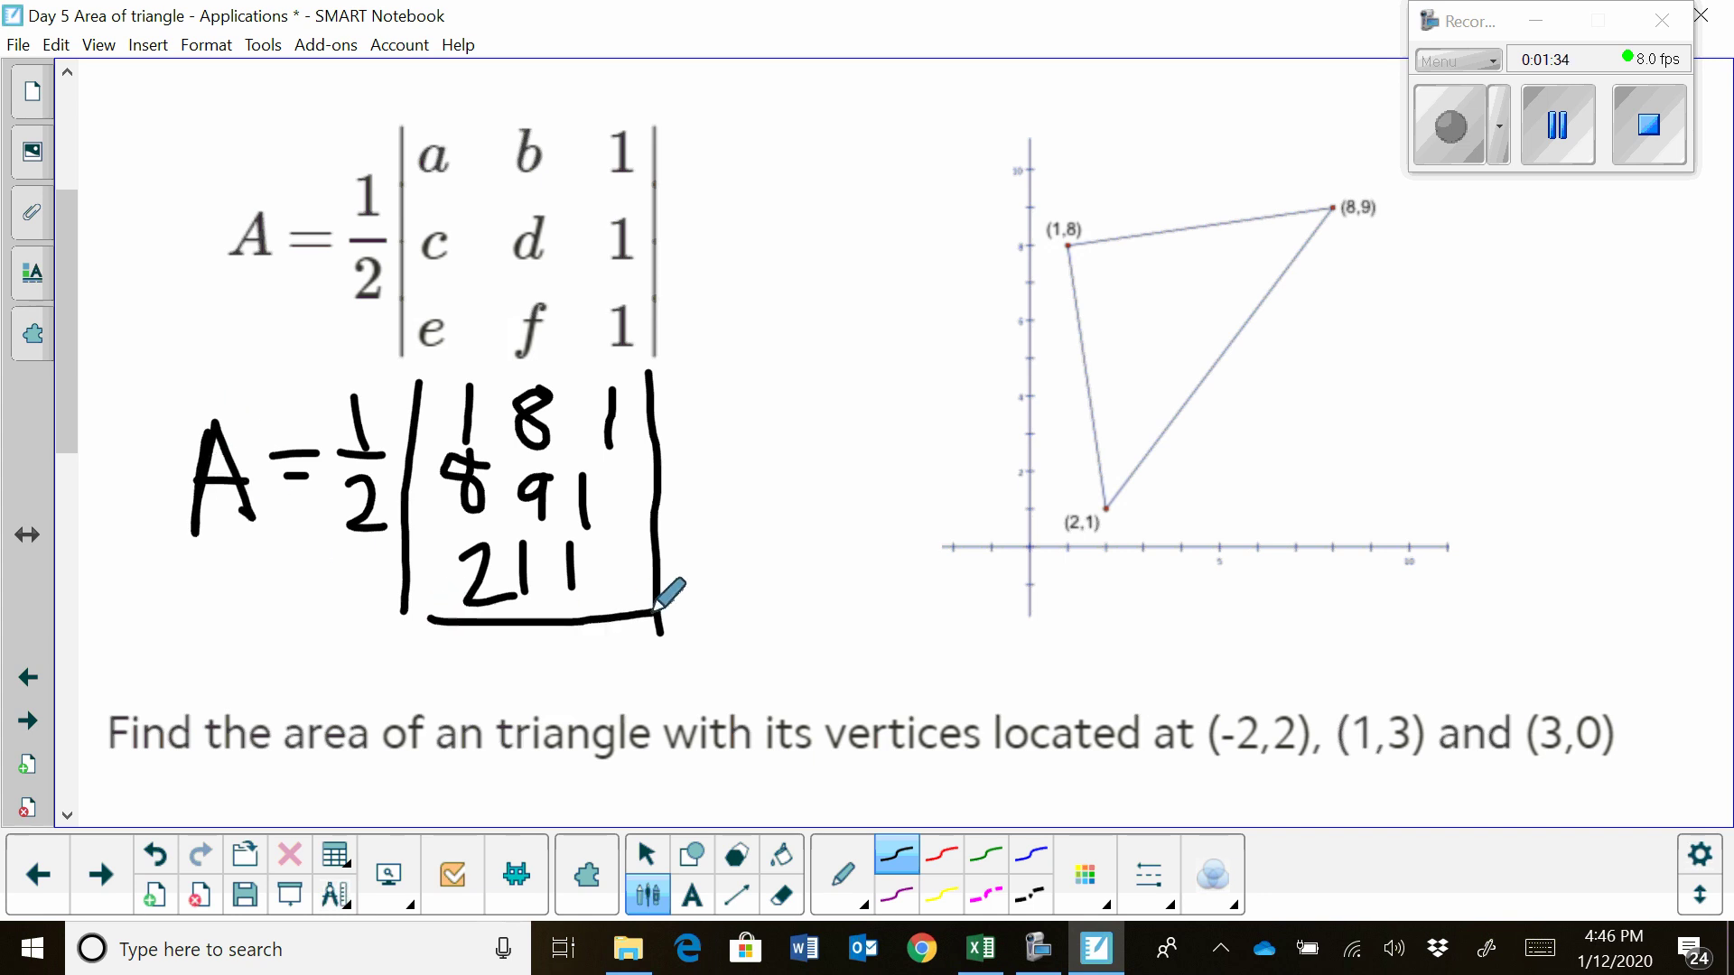
- Search 'ti' in Windows and launch TI-SmartView CE for the TI-84 Plus Family
left_click(223, 964)
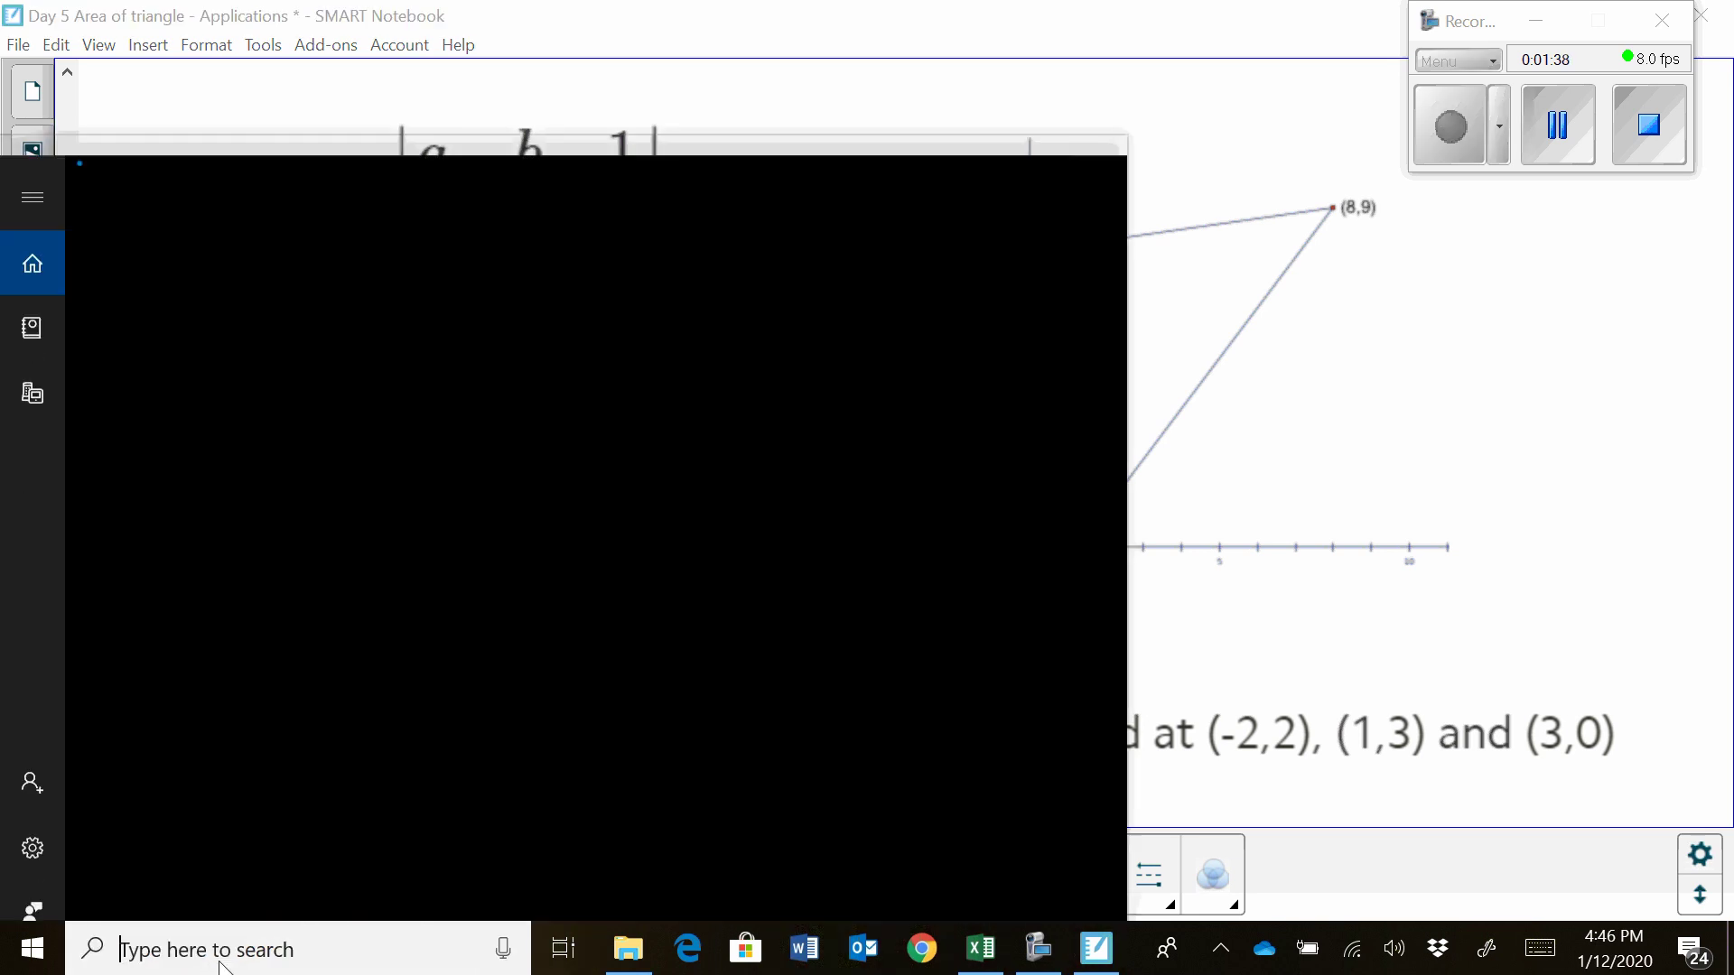
type("ti")
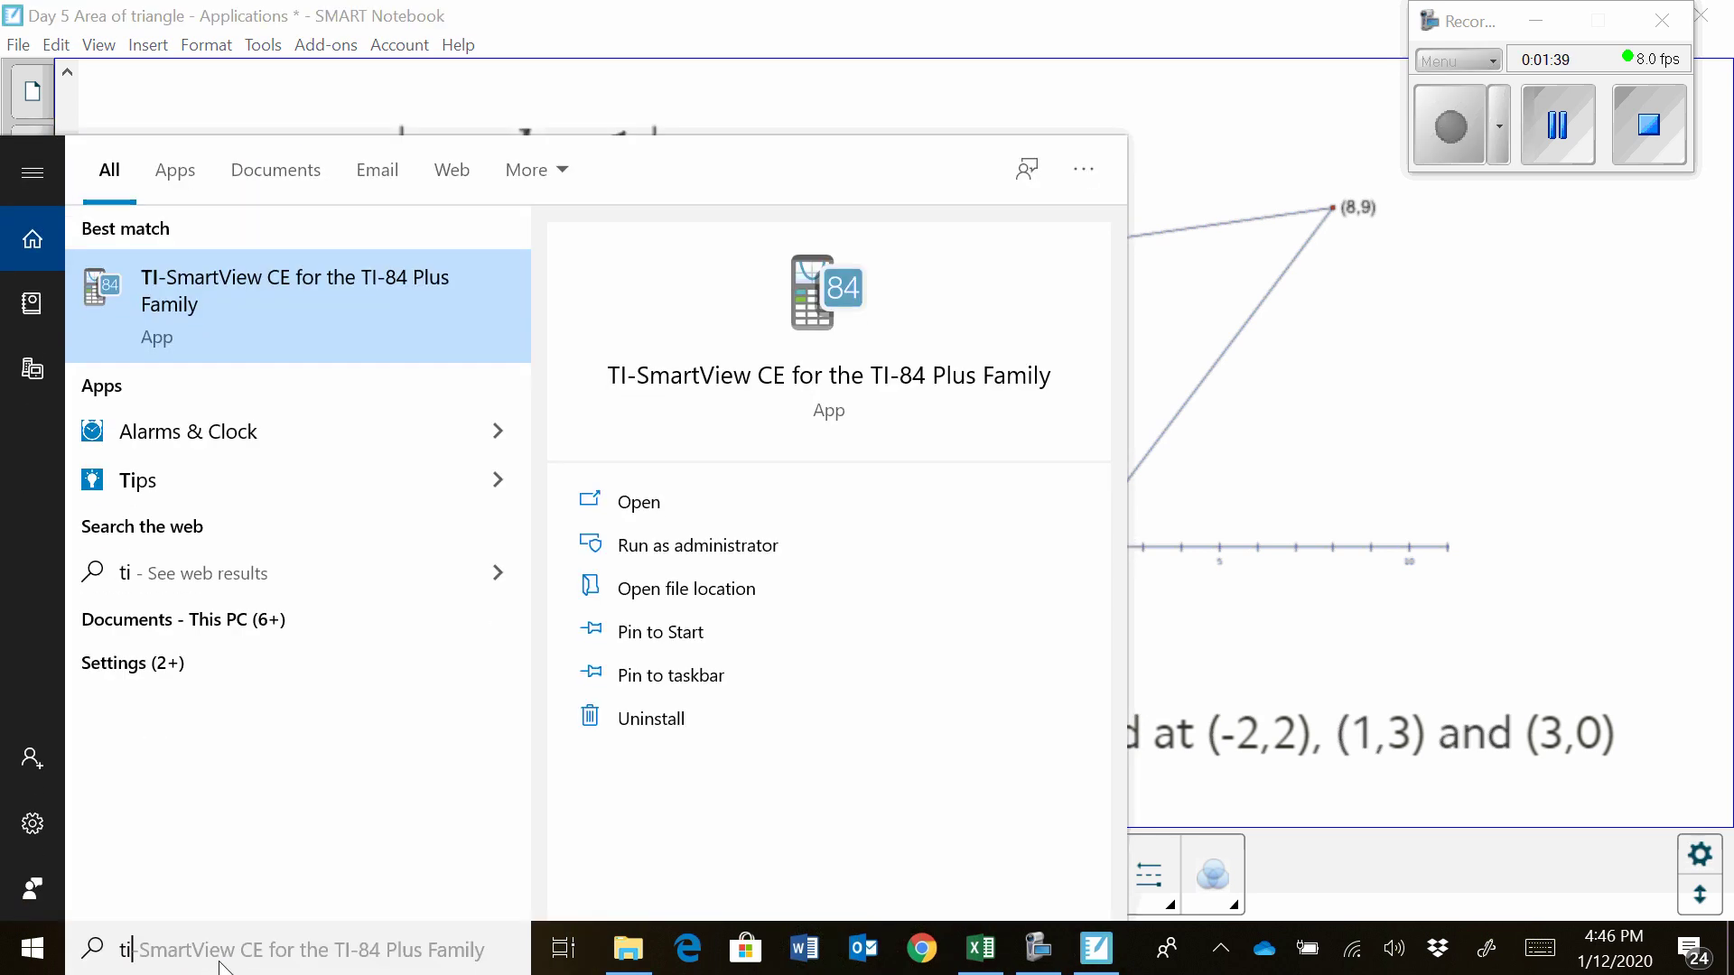
left_click(325, 295)
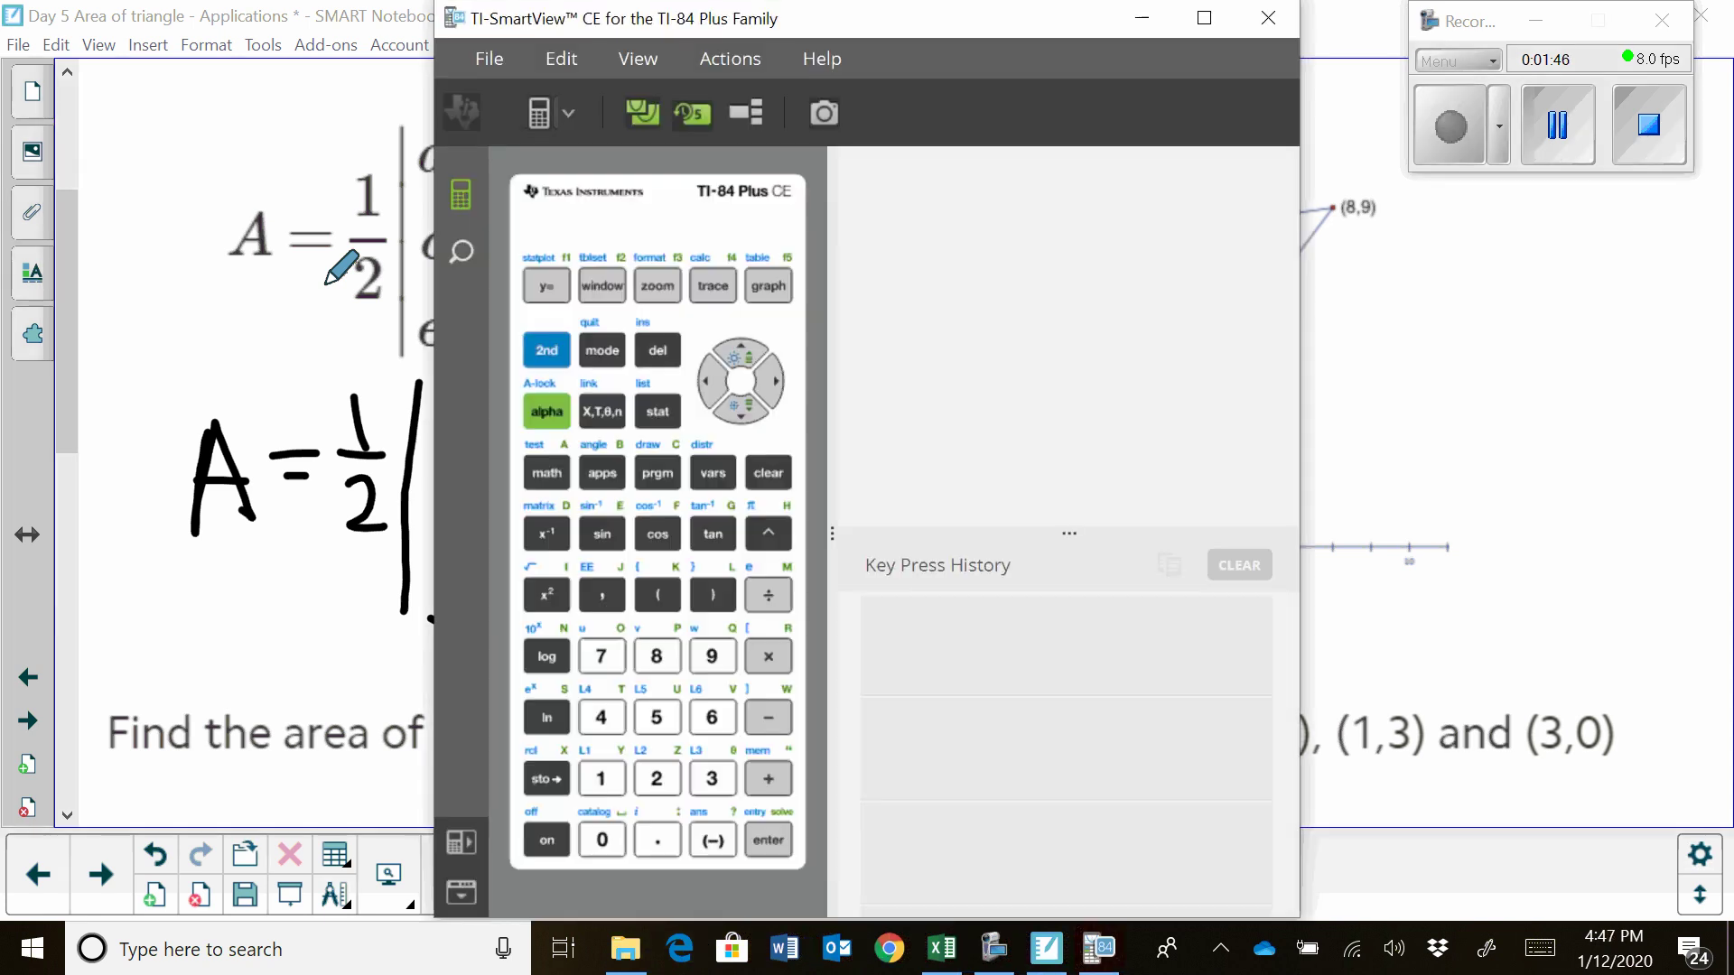
- Dismiss the notifications, move the calculator aside, and open matrix [A] in the matrix editor
left_click(1244, 129)
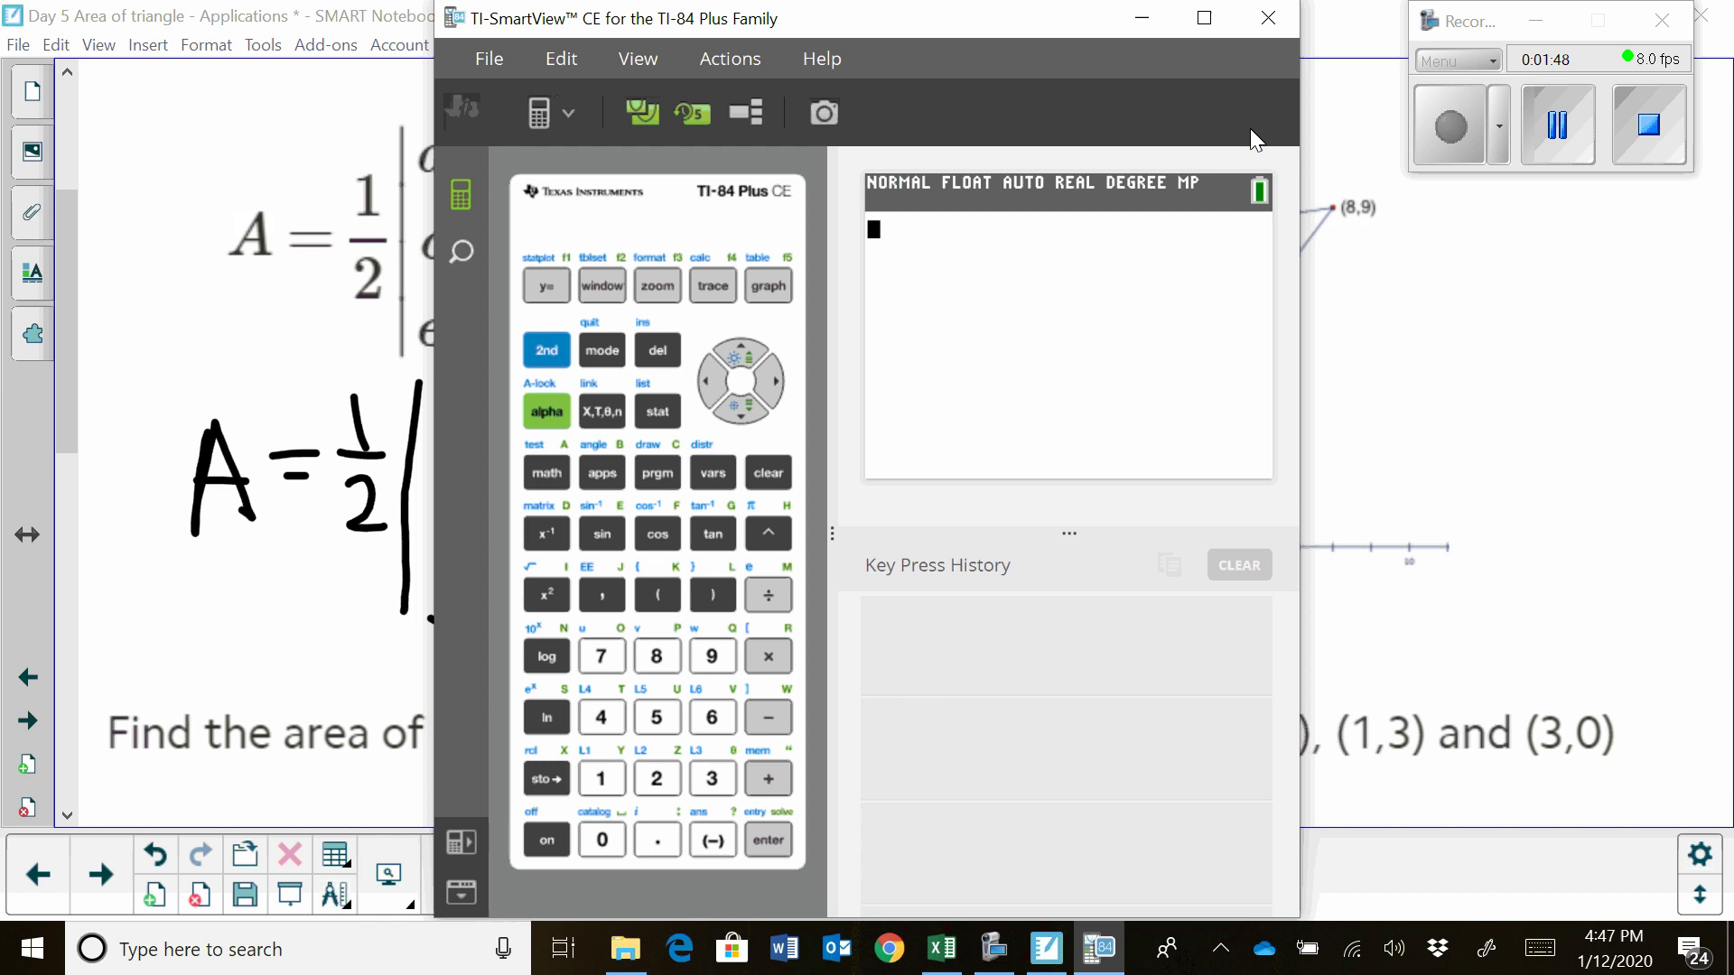
left_click_drag(1071, 47, 1279, 49)
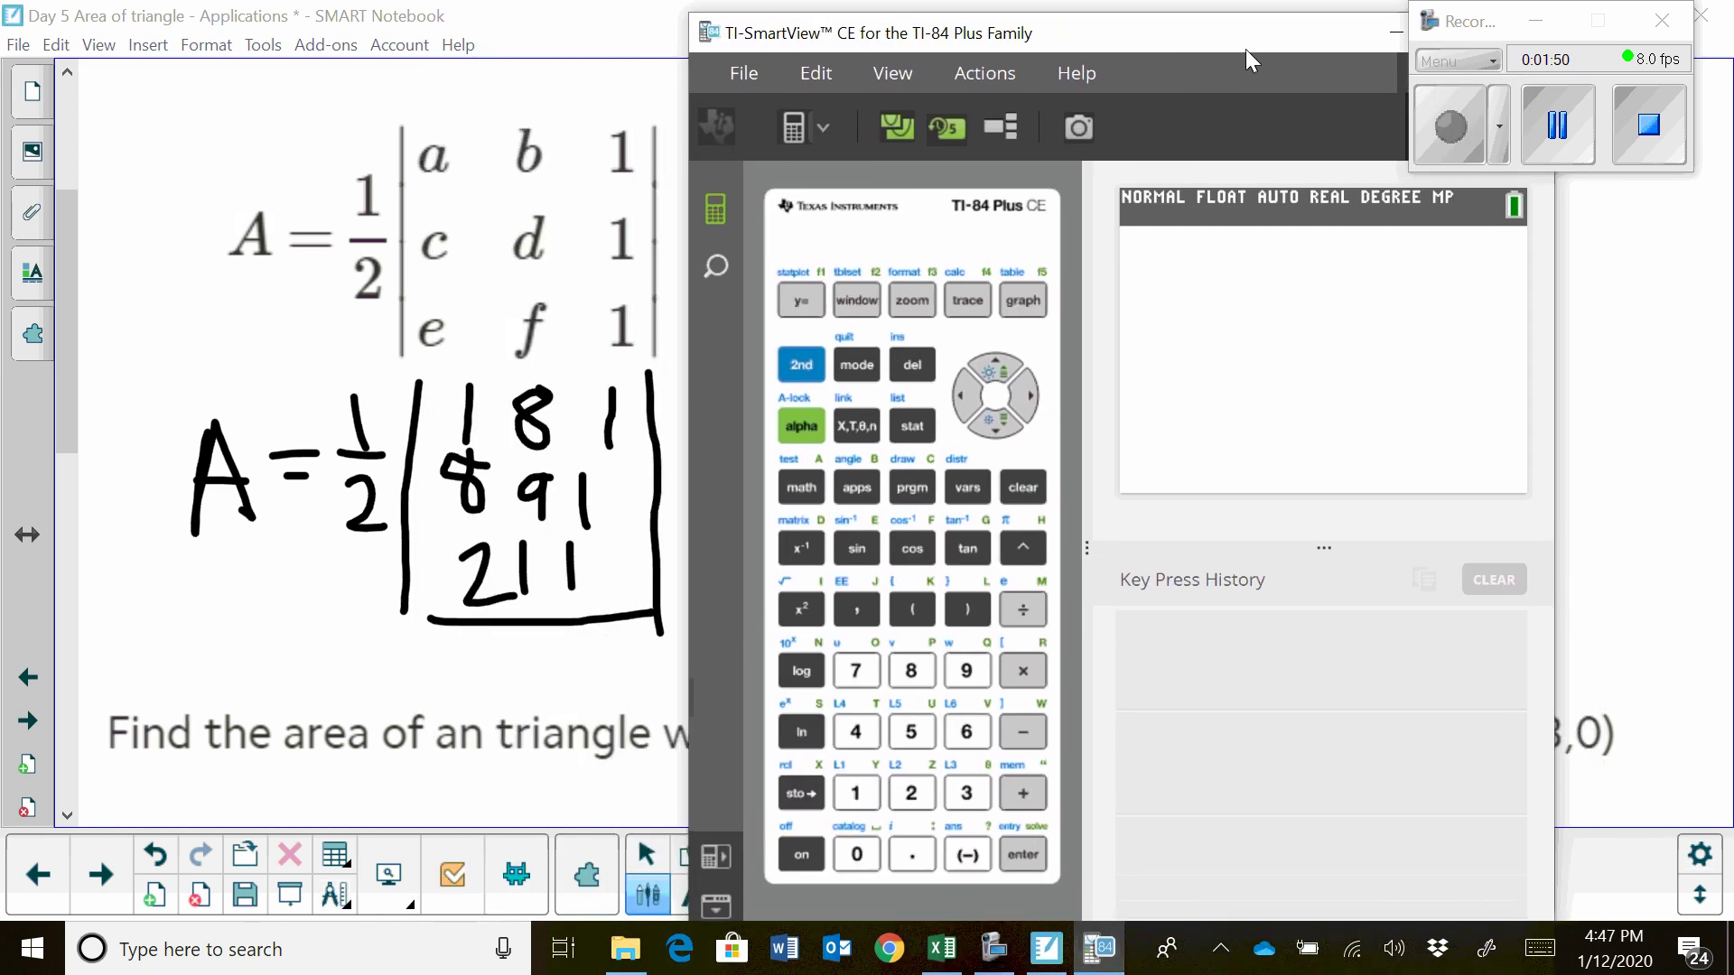
left_click(811, 366)
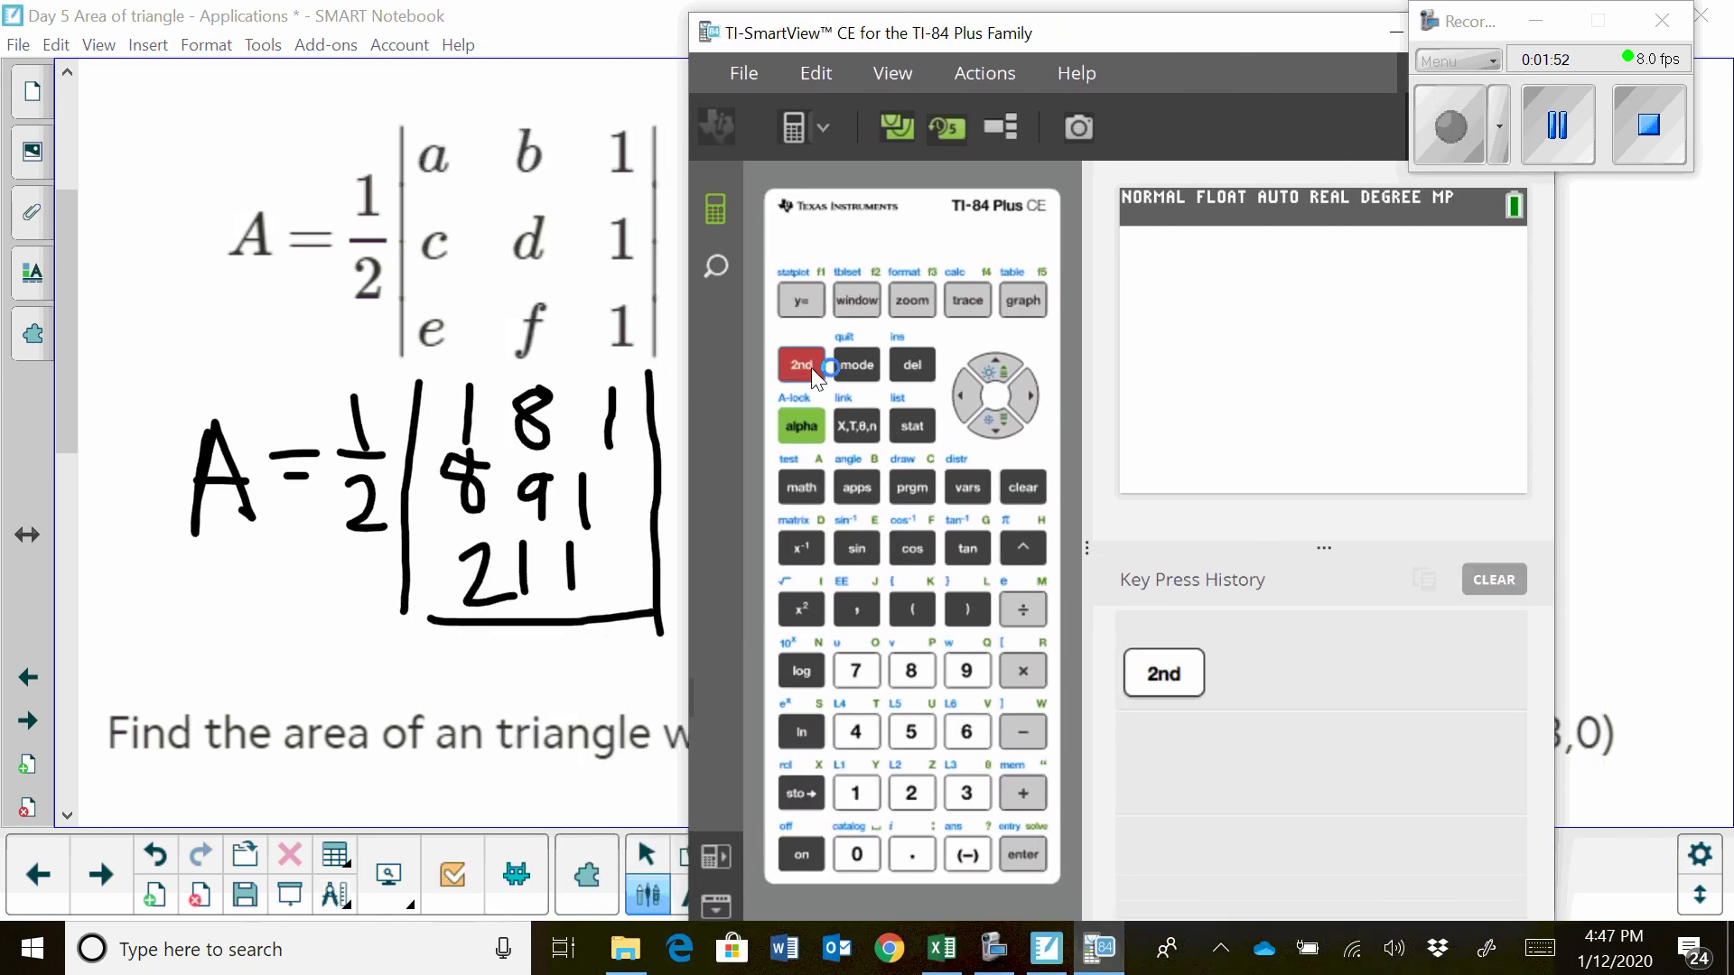
left_click(806, 551)
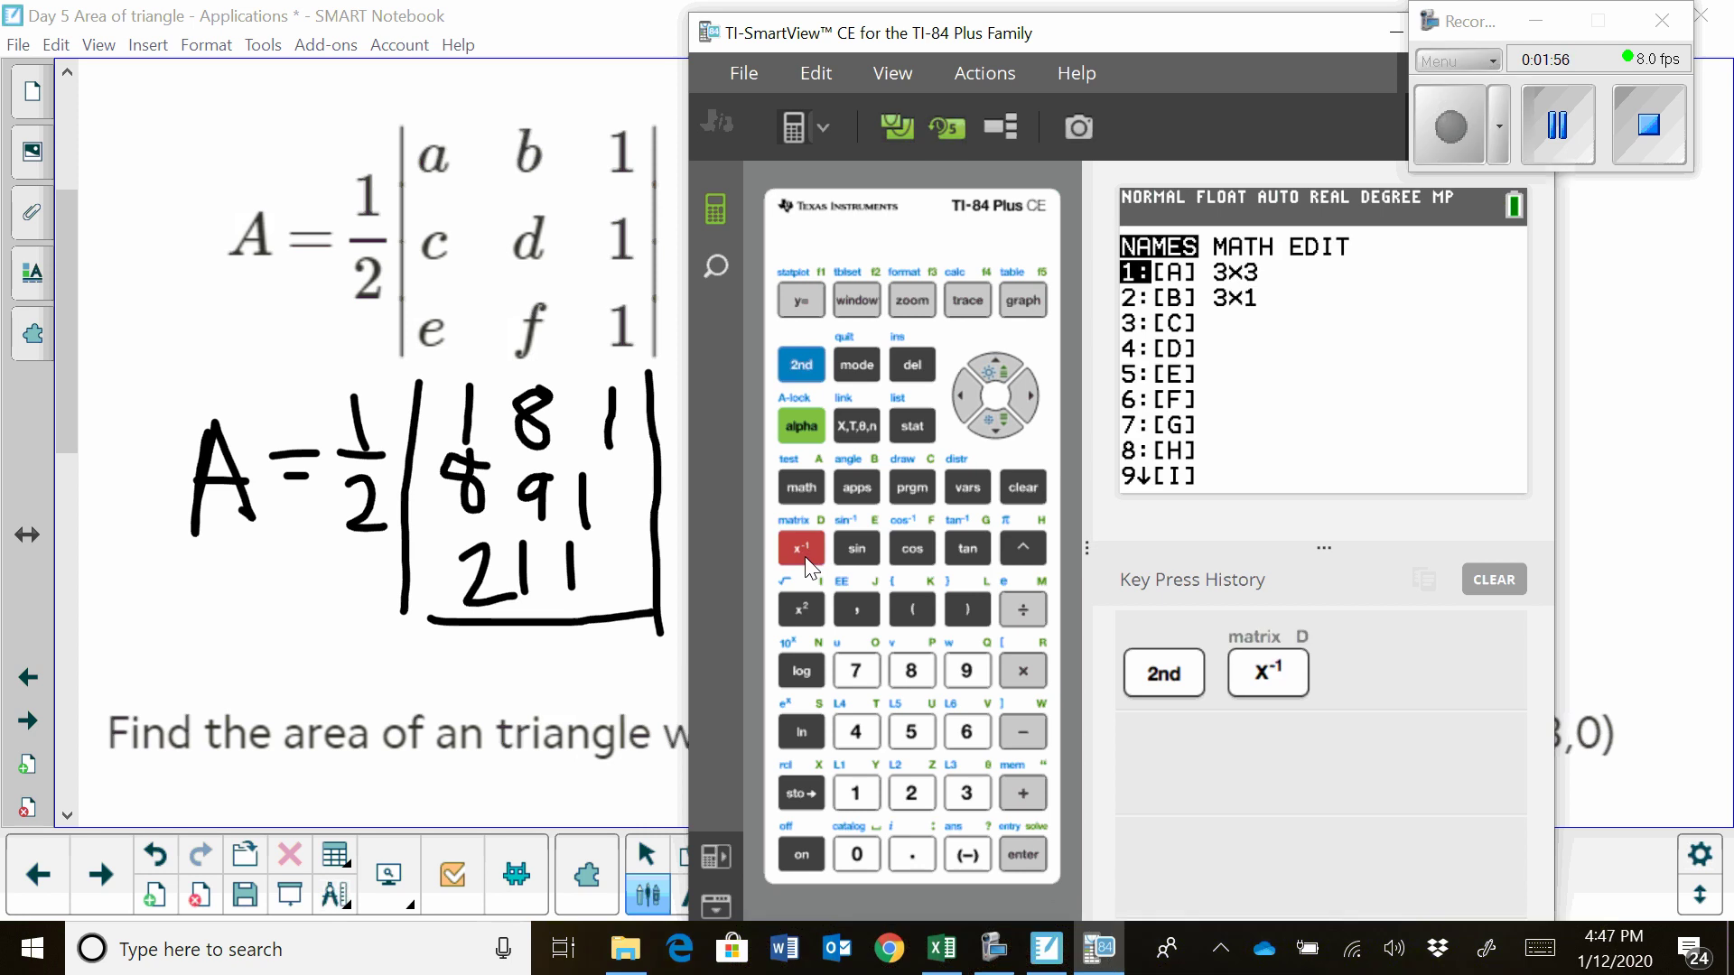
left_click(1027, 397)
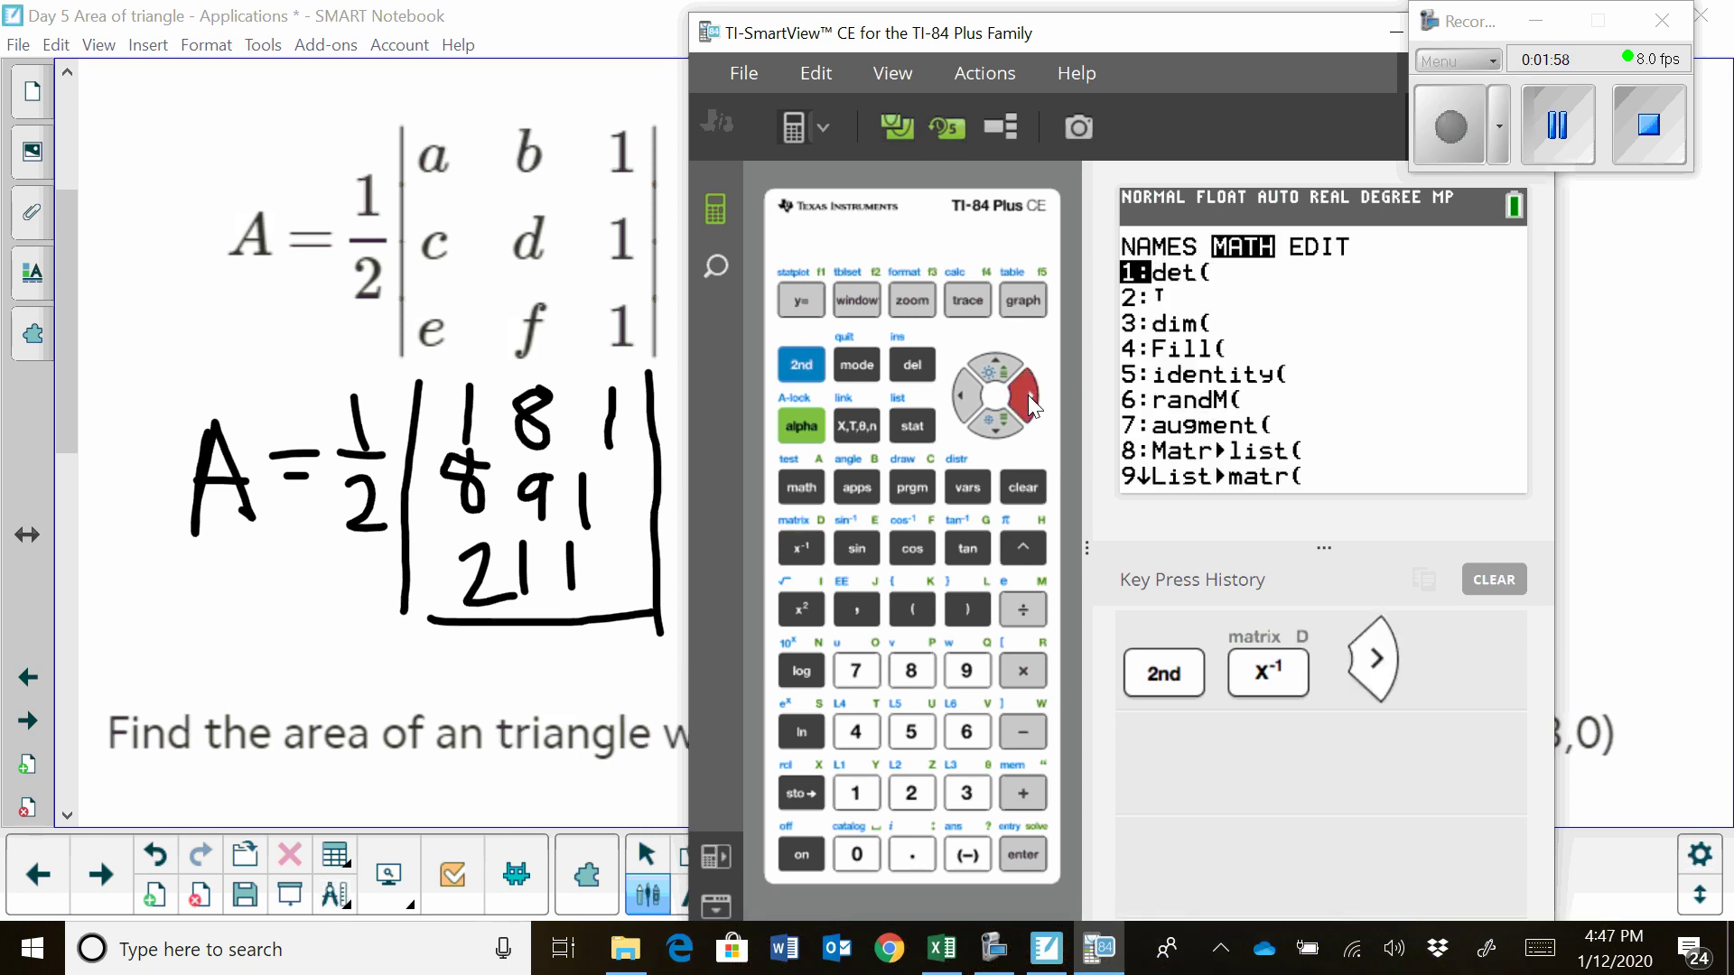
left_click(1027, 394)
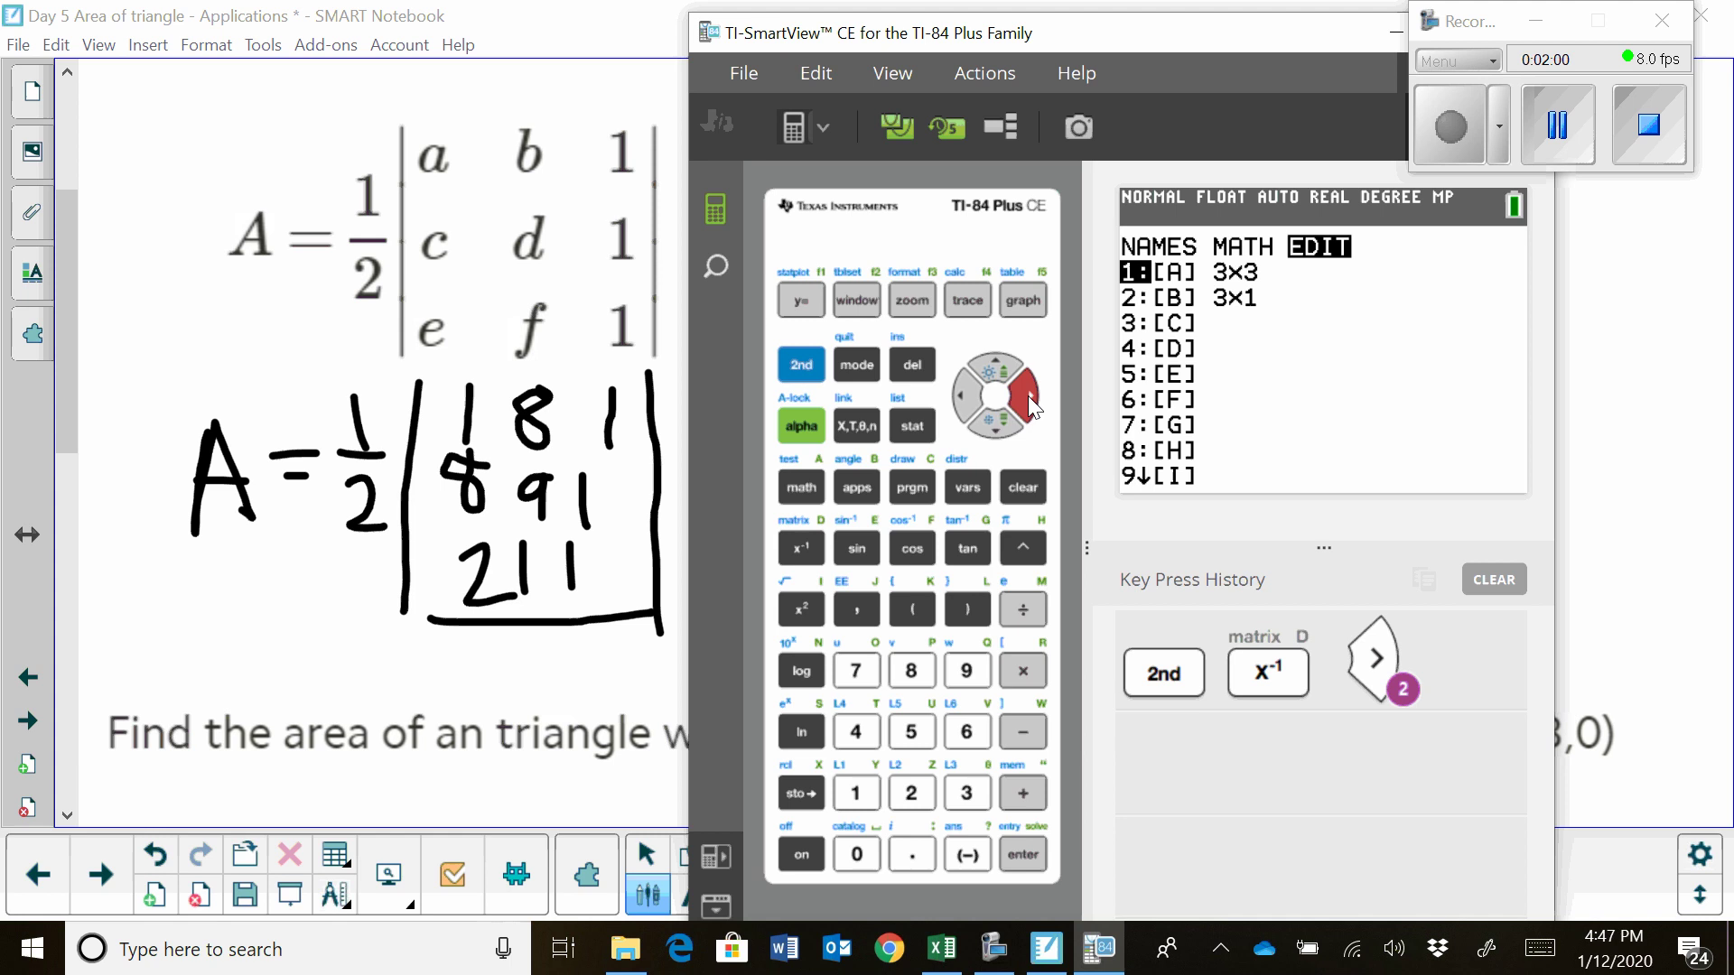
left_click(1027, 854)
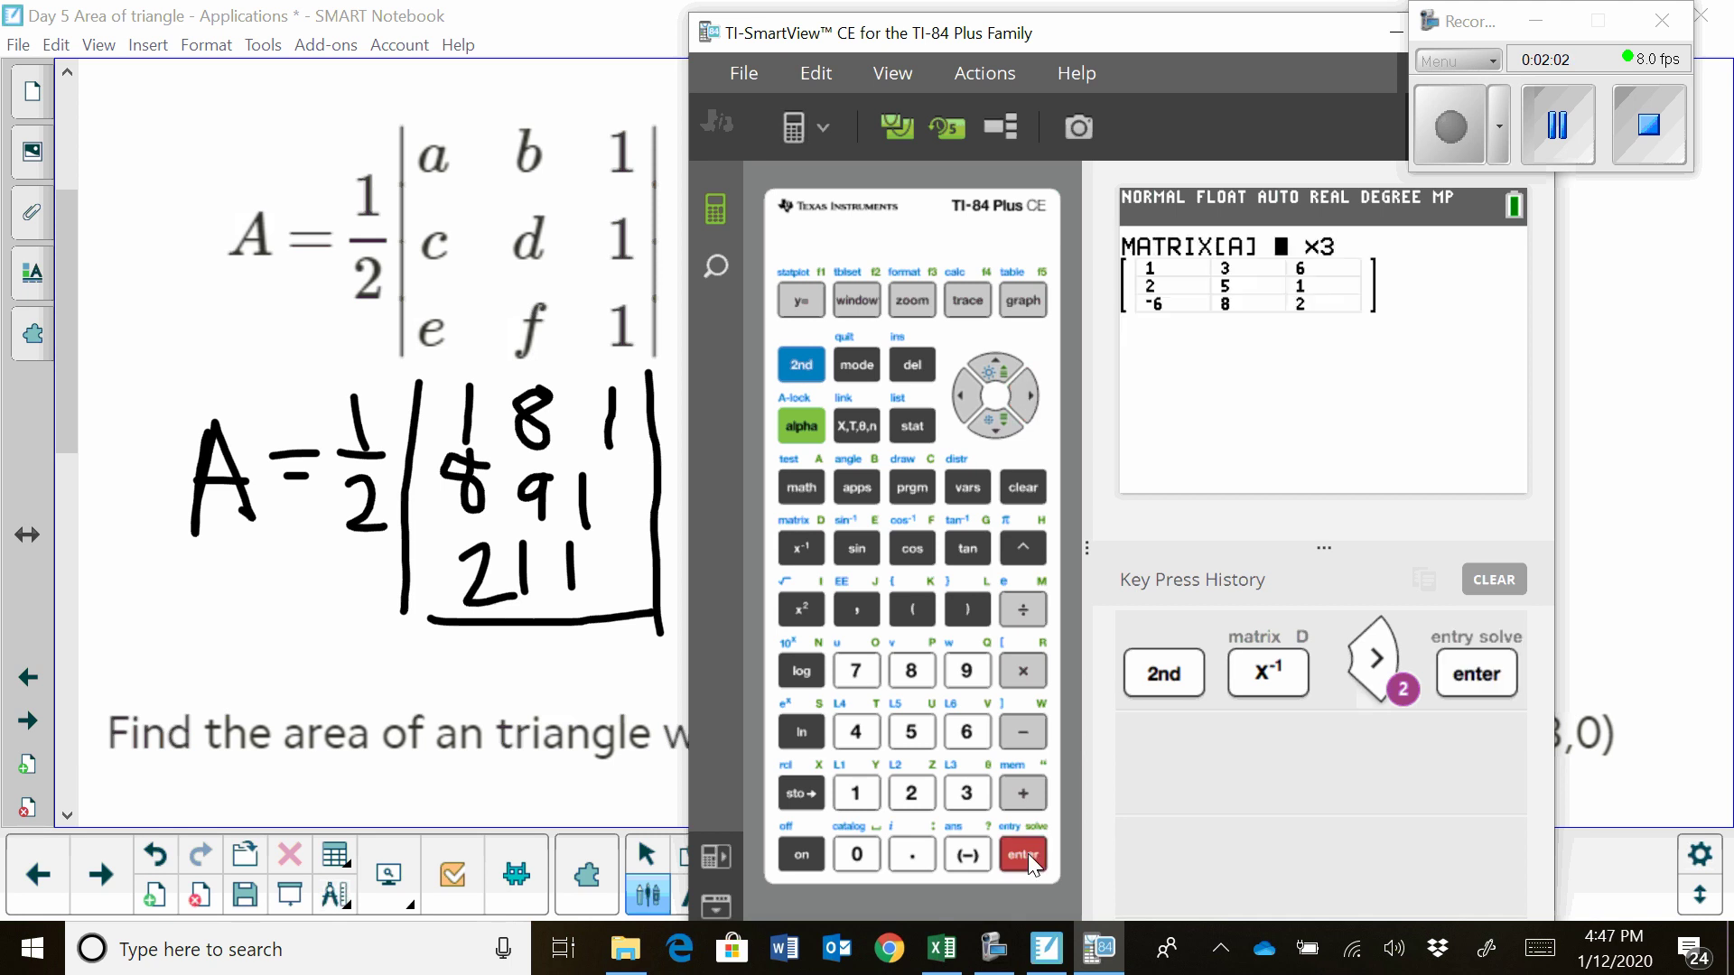
left_click(1028, 404)
left_click(1027, 407)
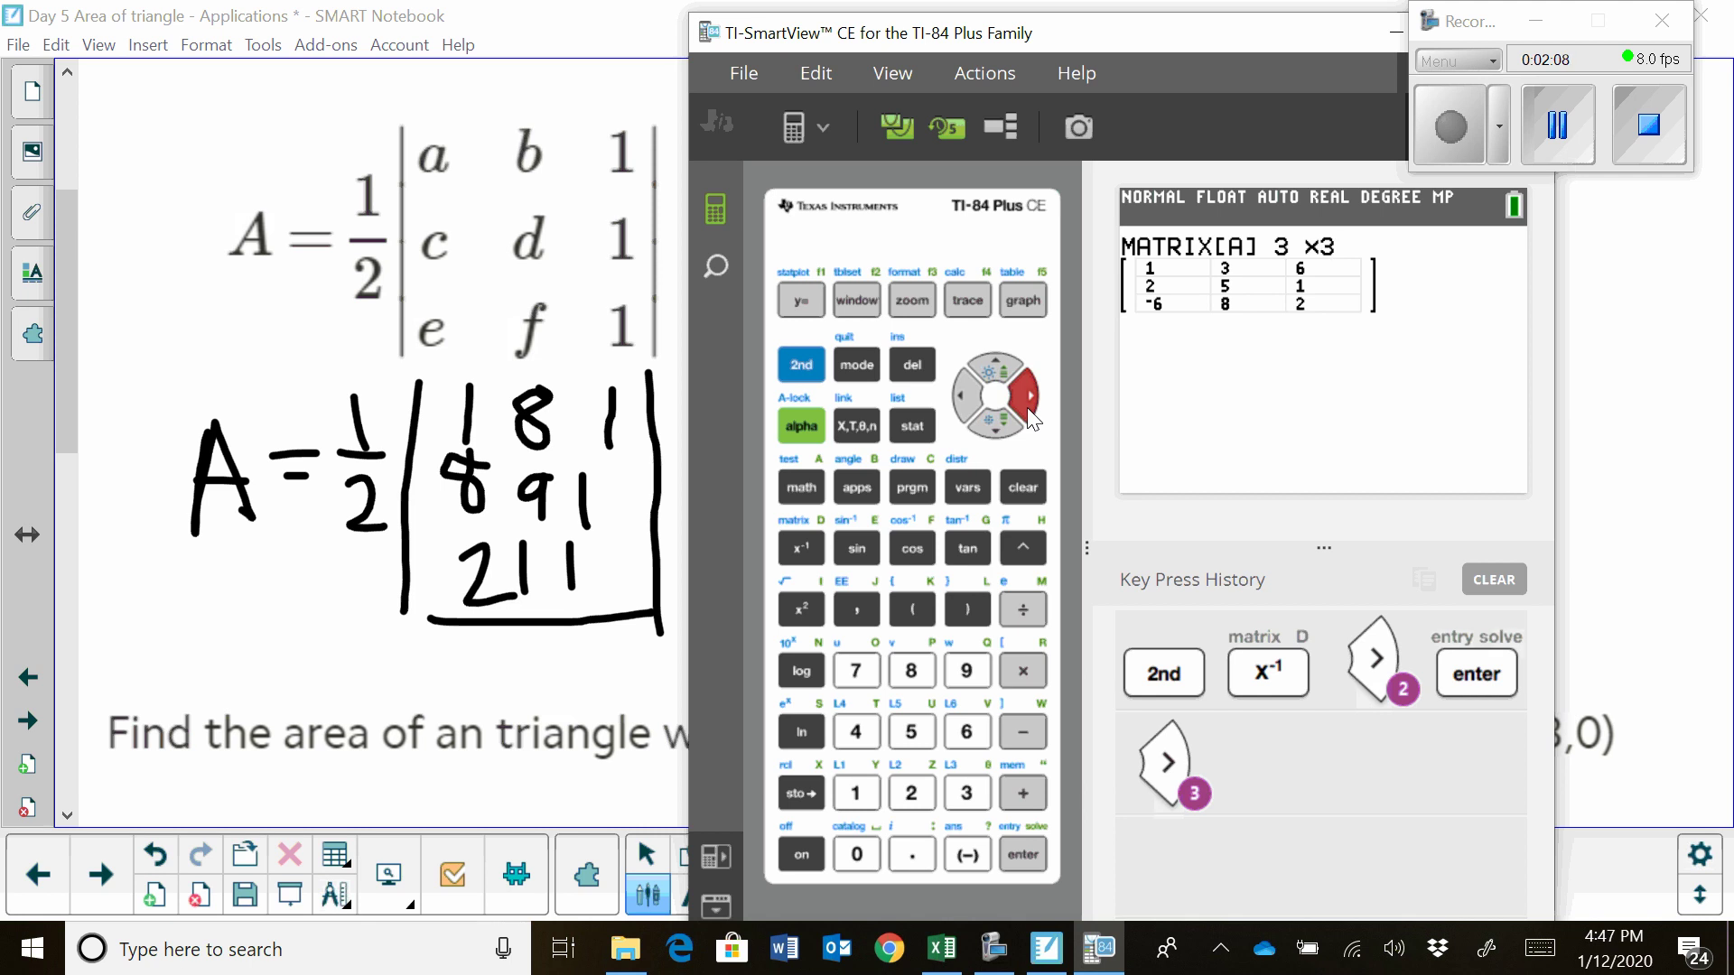
left_click(1028, 409)
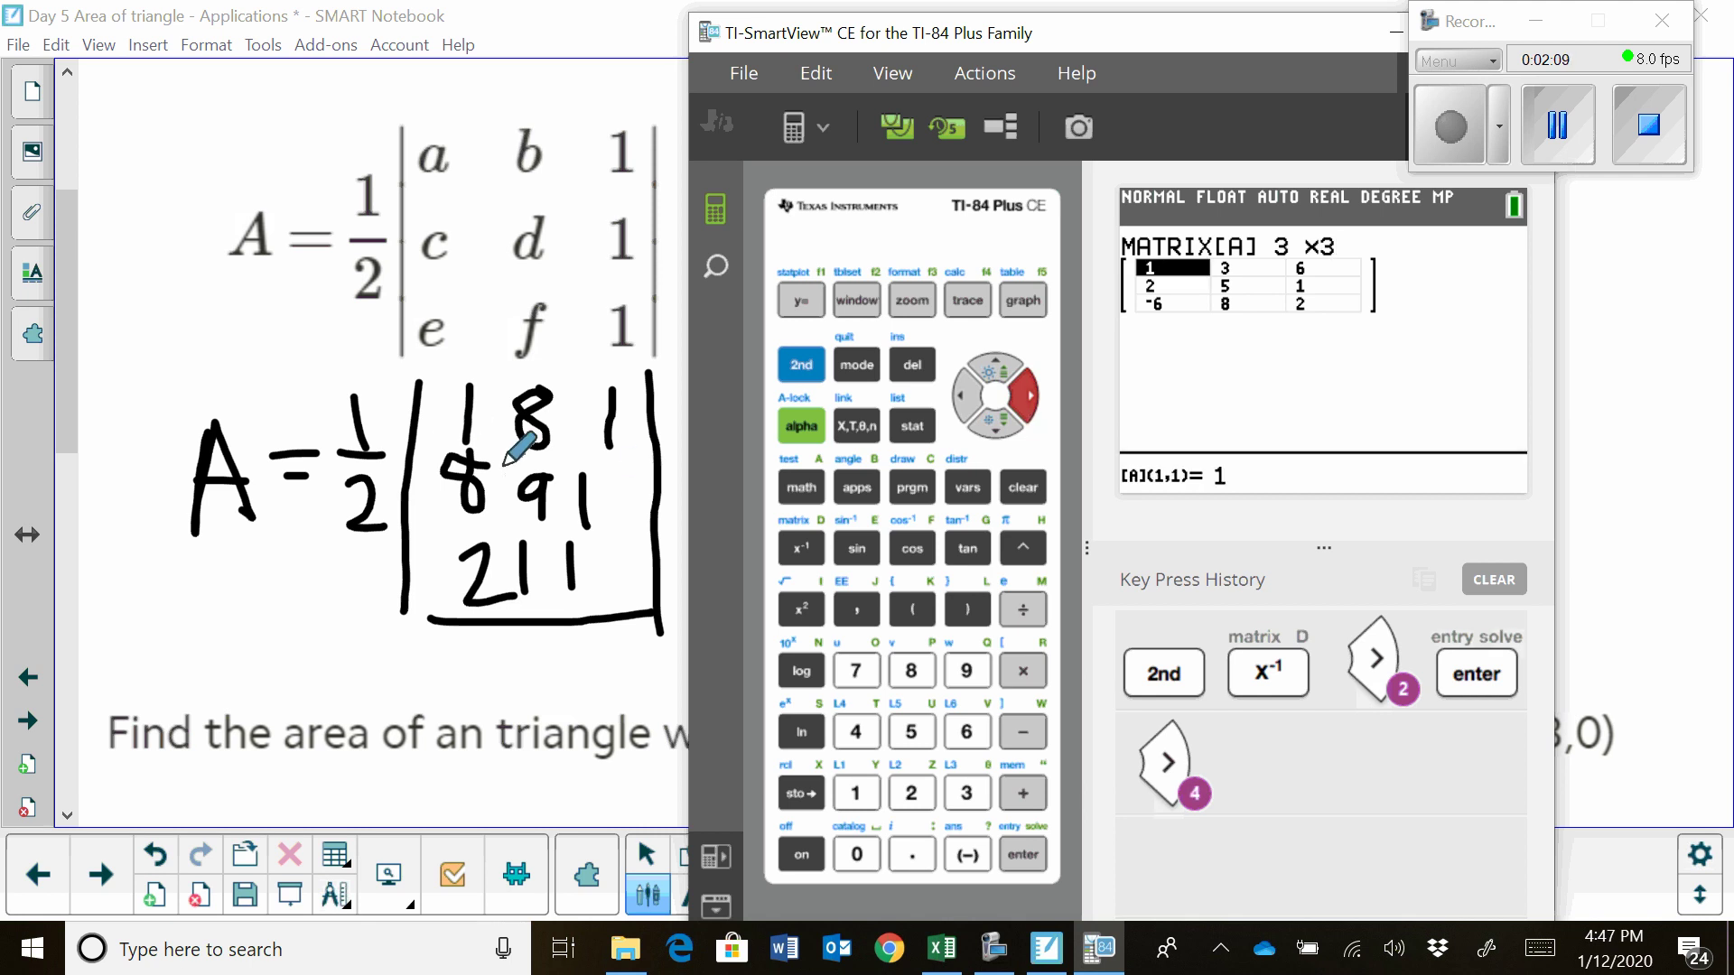
- Enter the first row of matrix [A] as 1, 8, 1
left_click(854, 795)
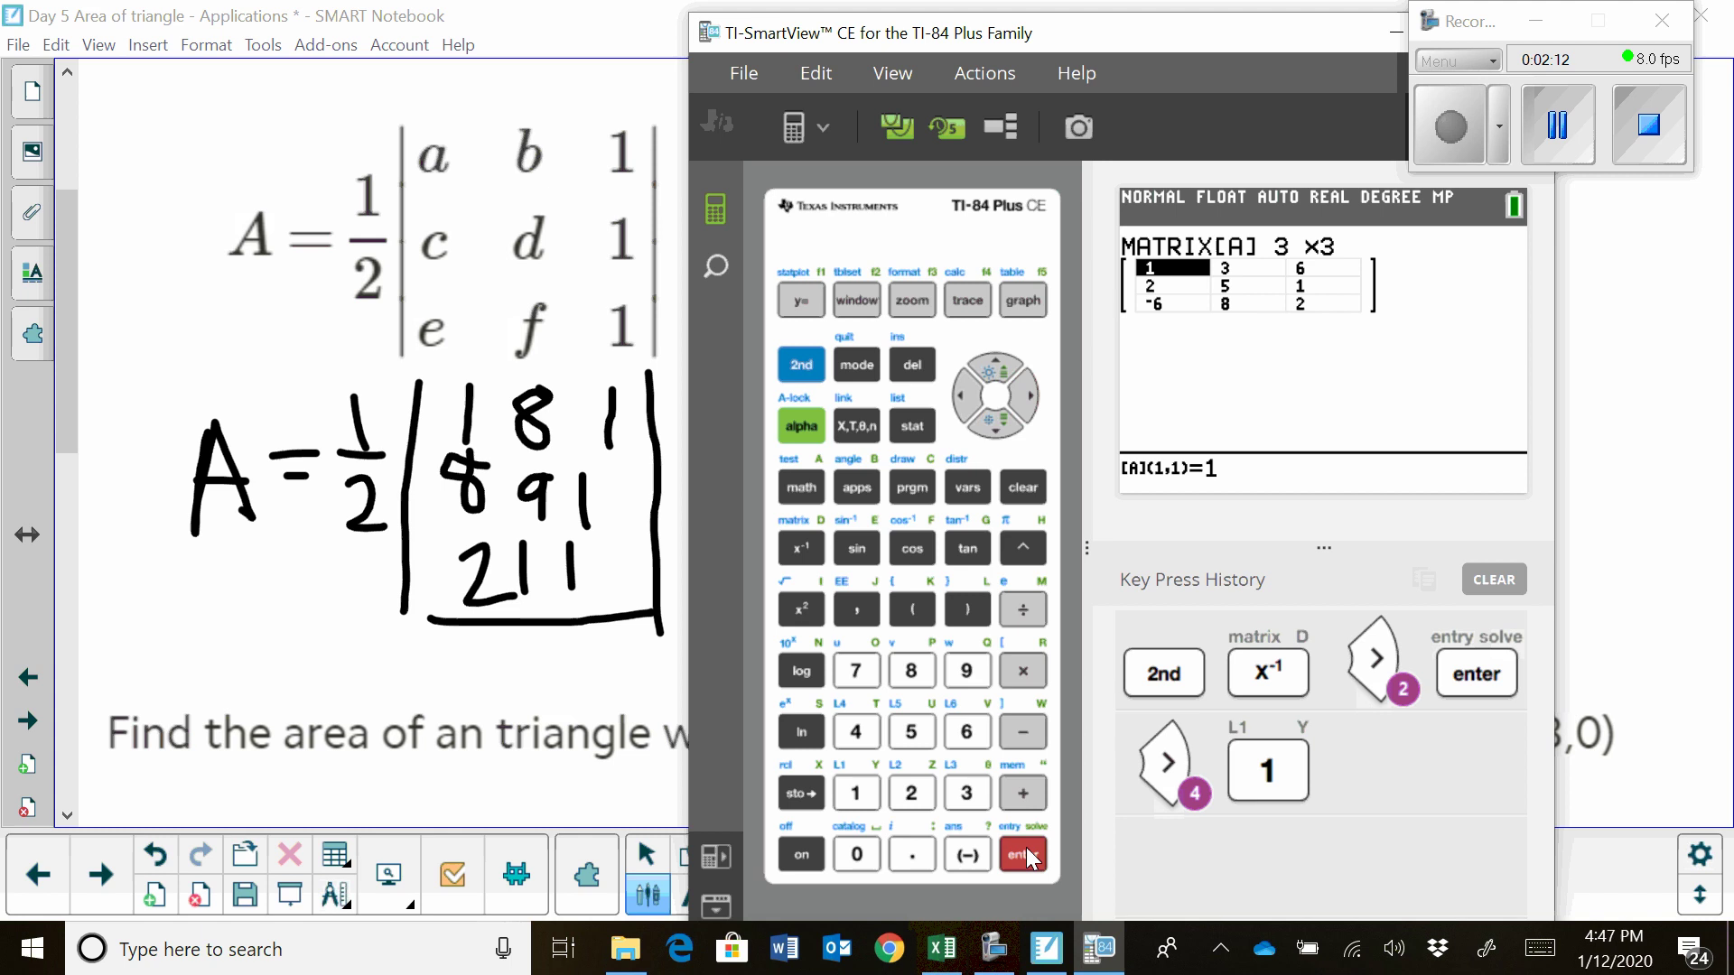
left_click(1023, 854)
left_click(910, 670)
left_click(1022, 853)
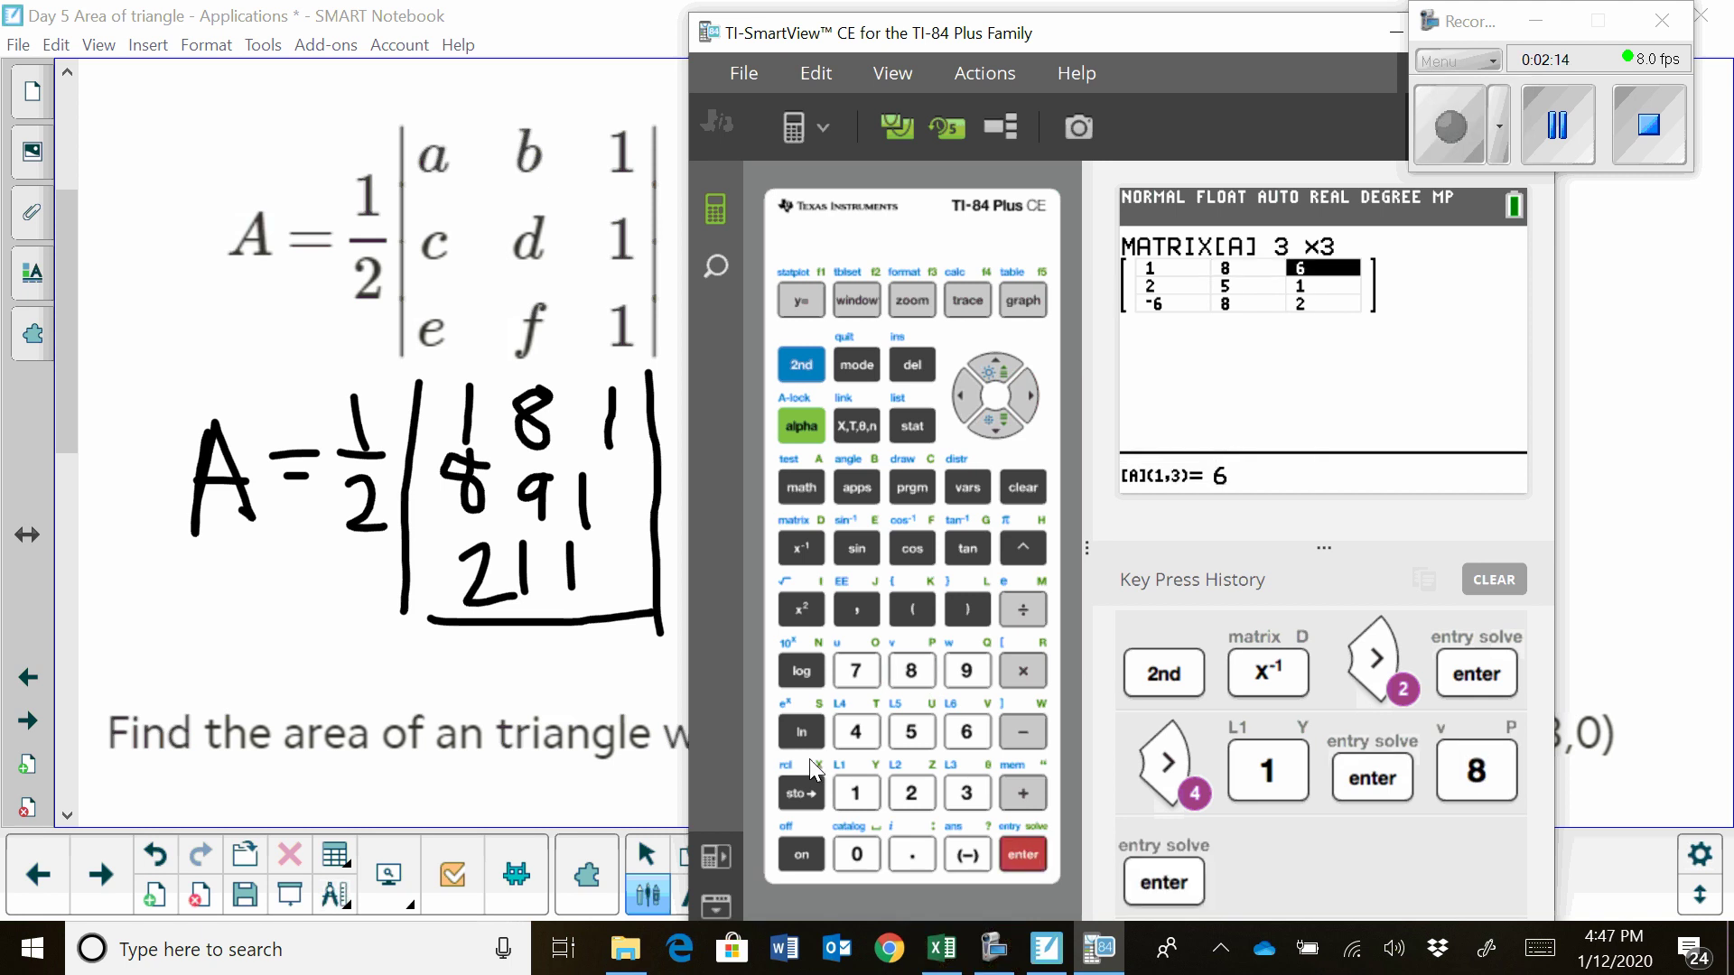
left_click(855, 795)
left_click(1022, 854)
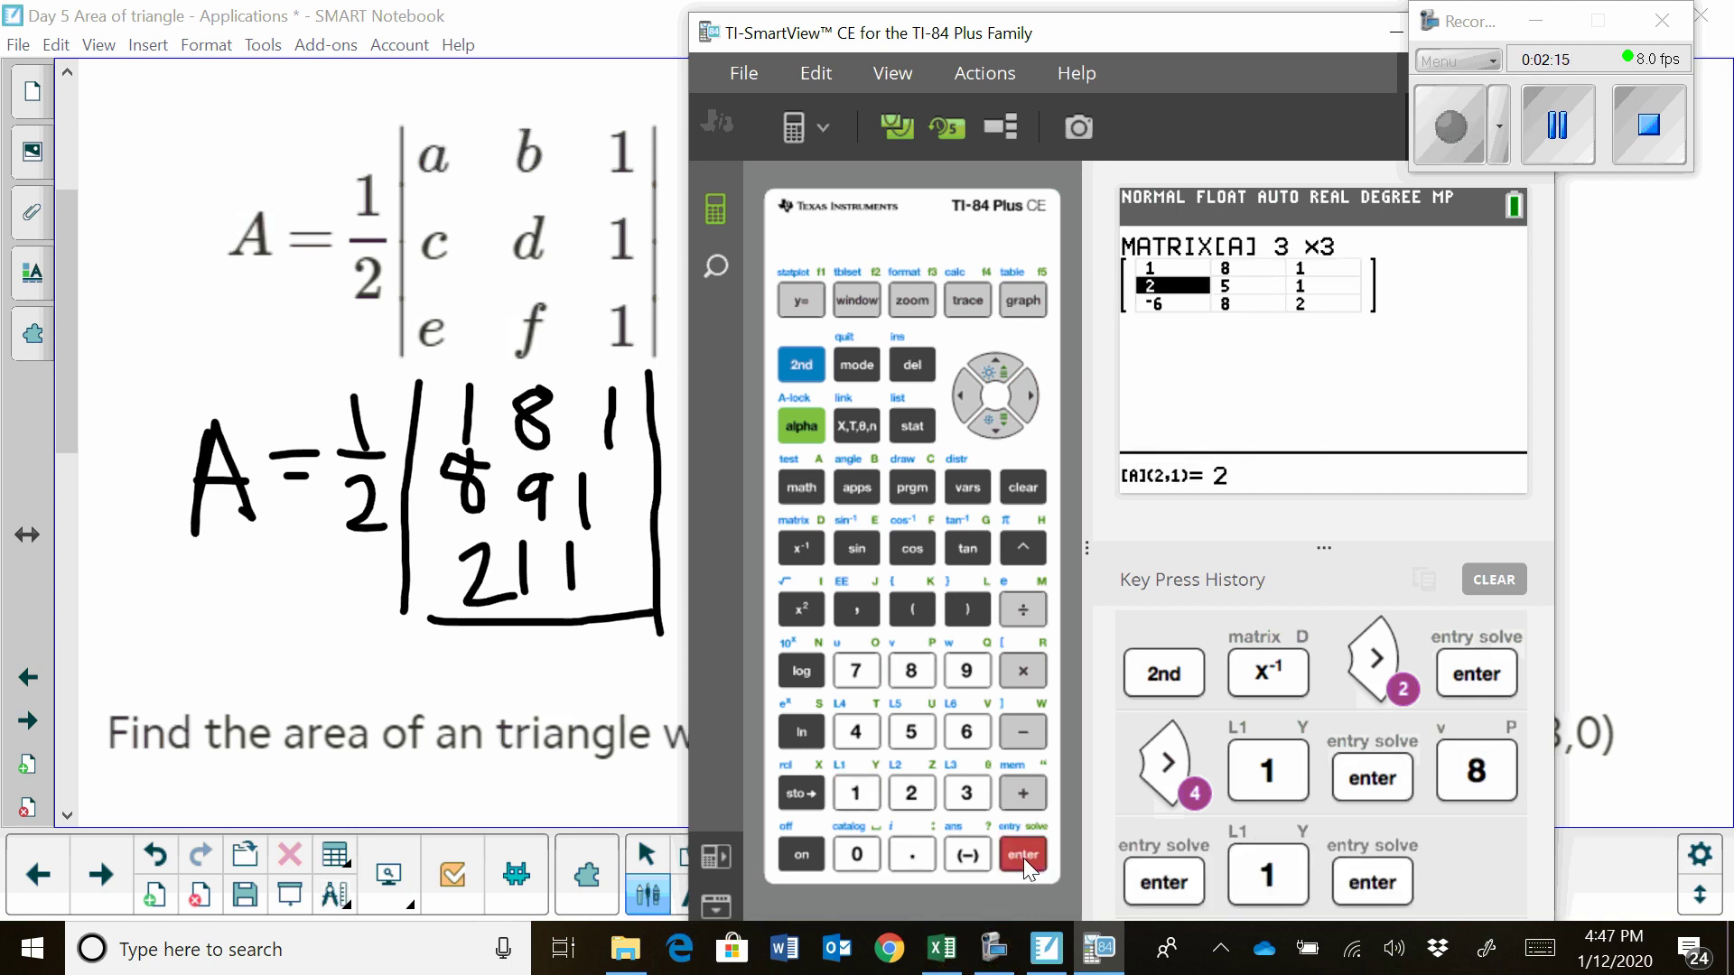
- Enter the second row of matrix [A] as 8, 9, 1
left_click(912, 672)
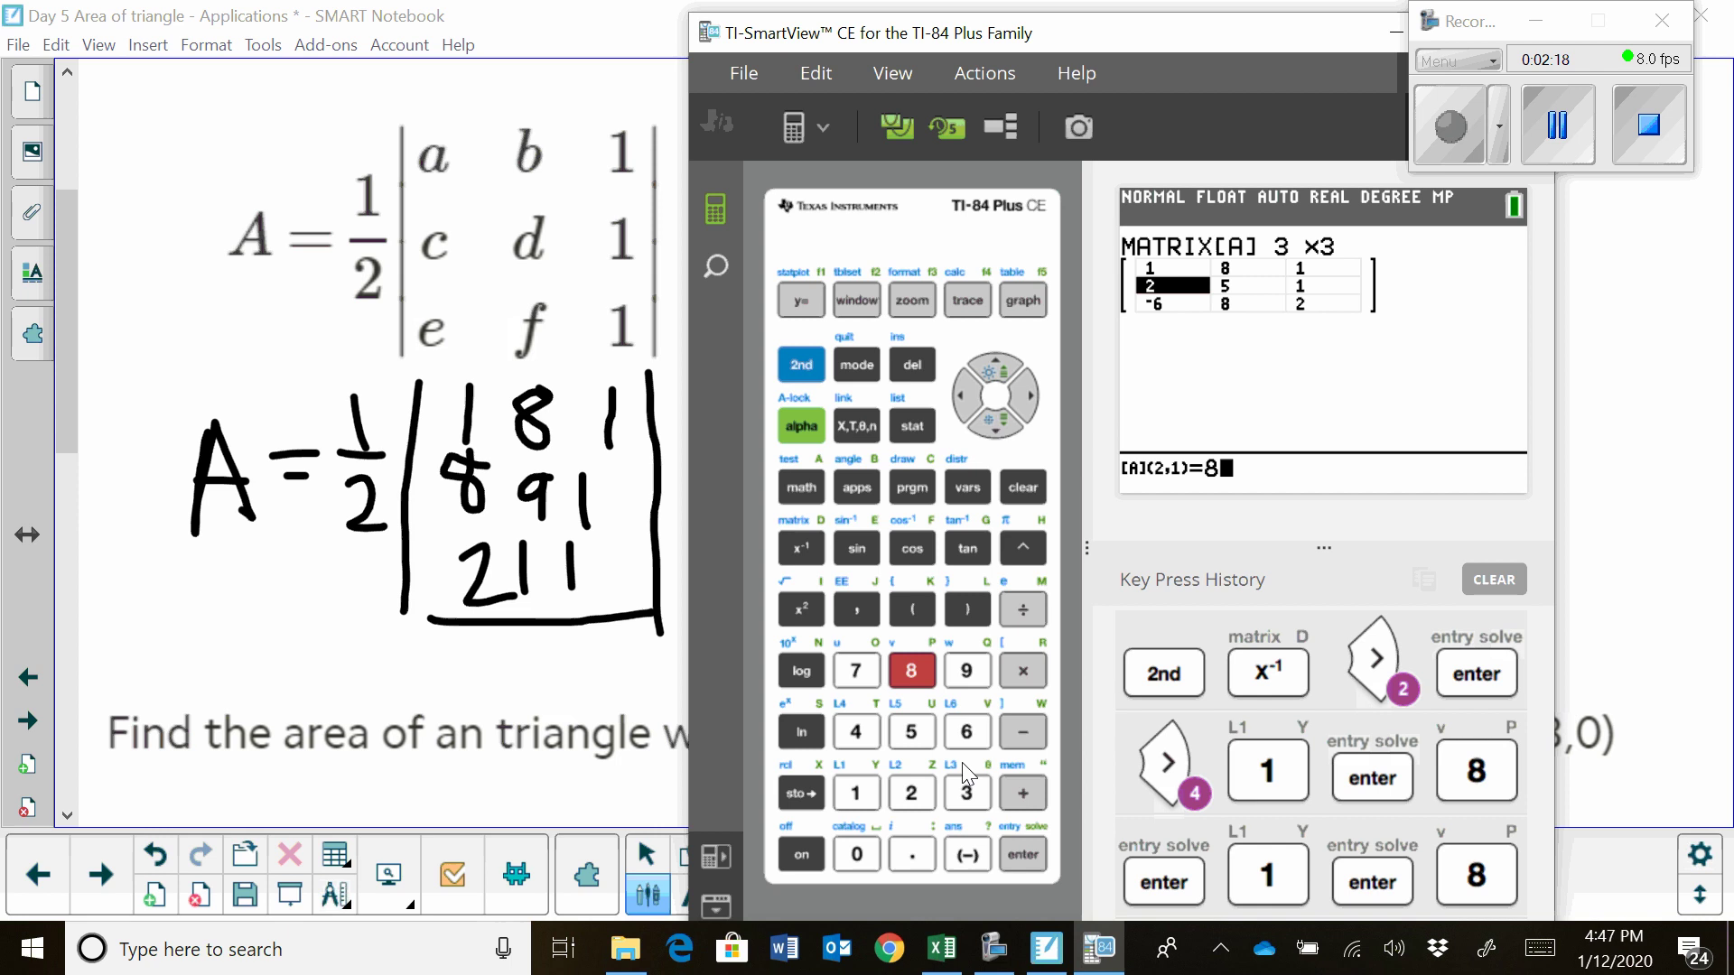
left_click(1017, 858)
left_click(963, 673)
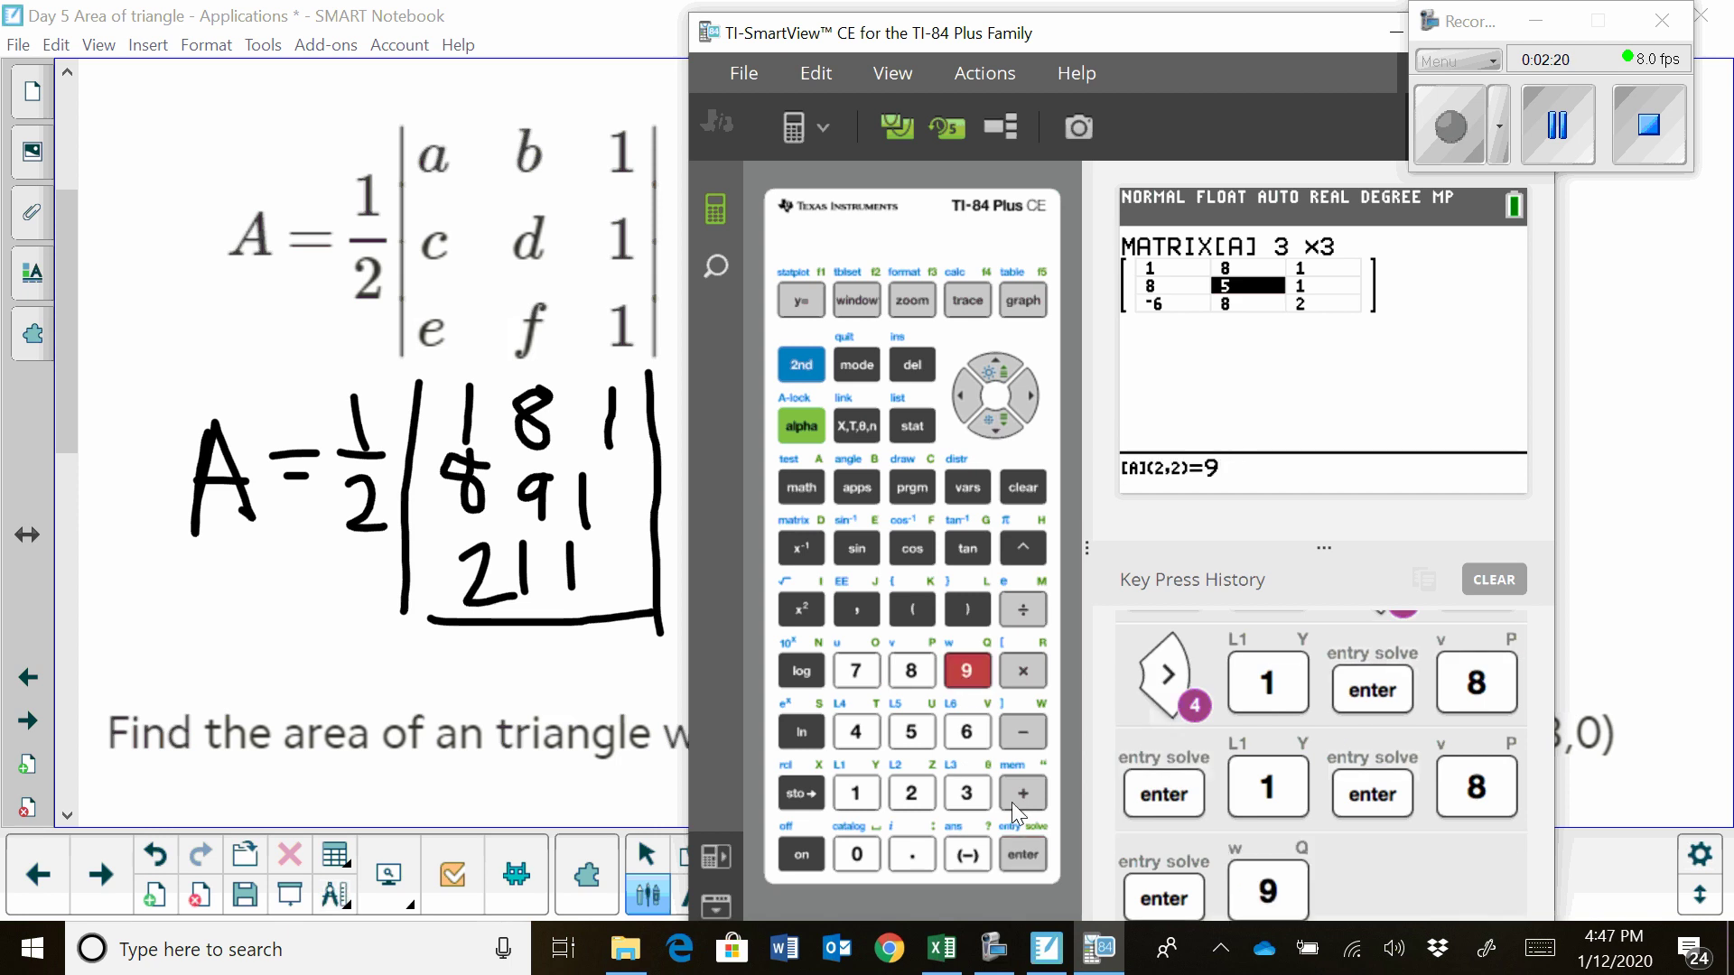
left_click(1031, 854)
left_click(867, 790)
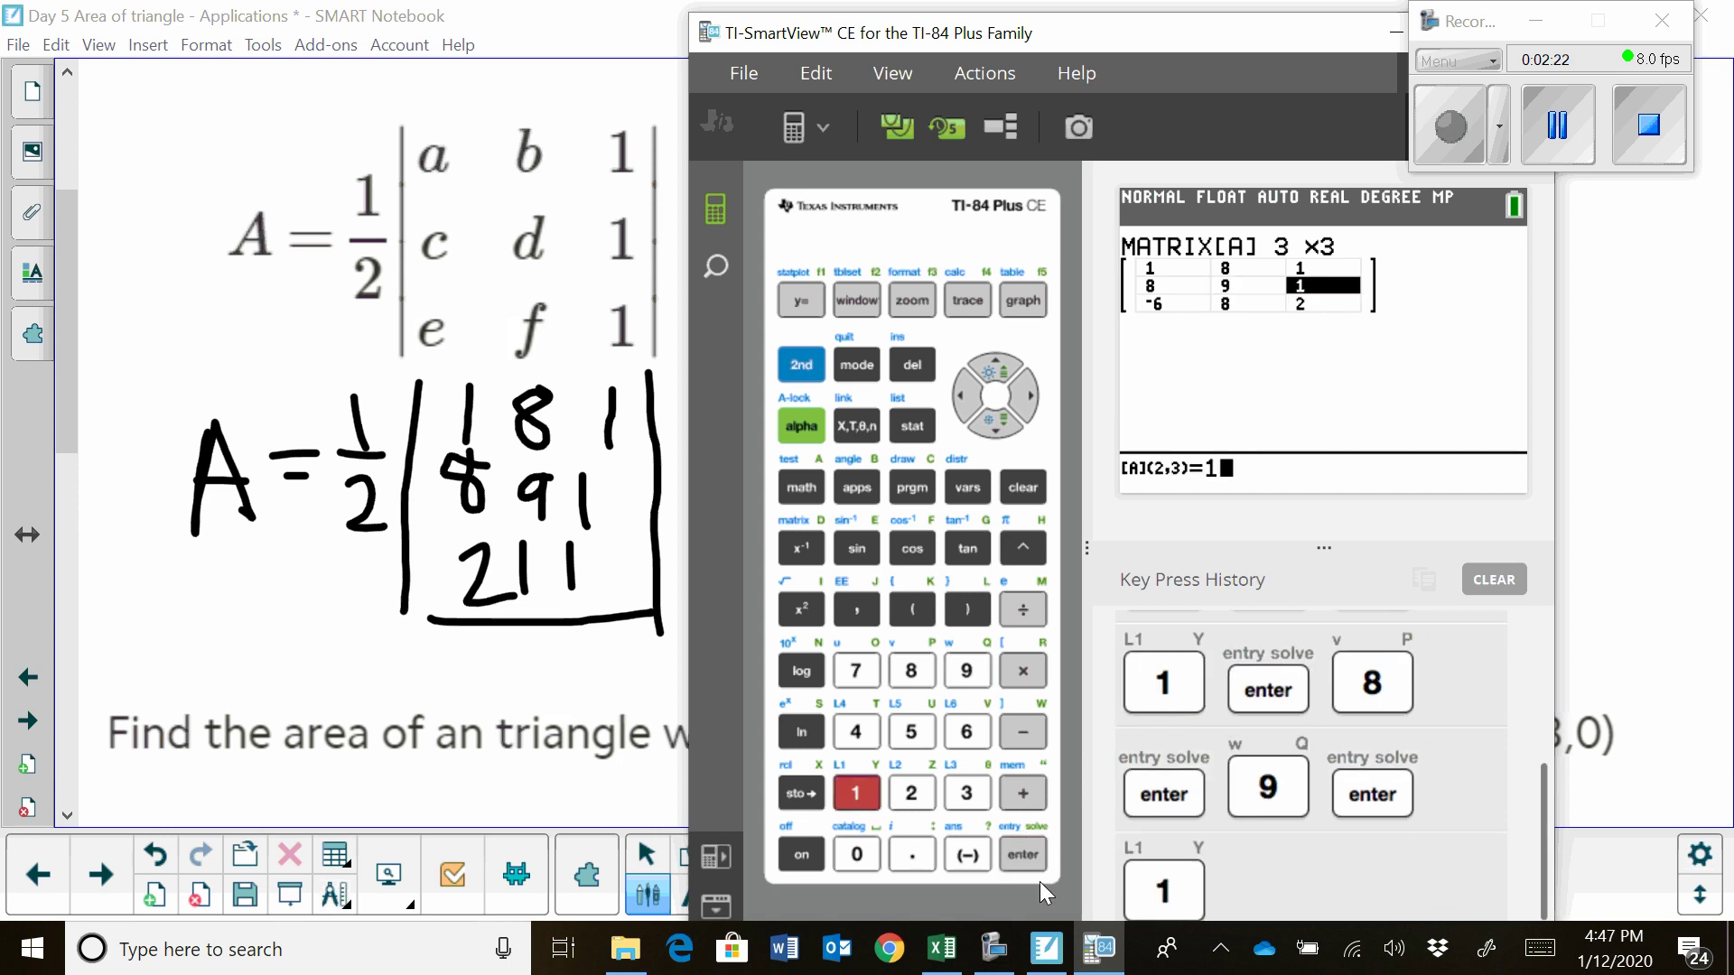
left_click(1031, 845)
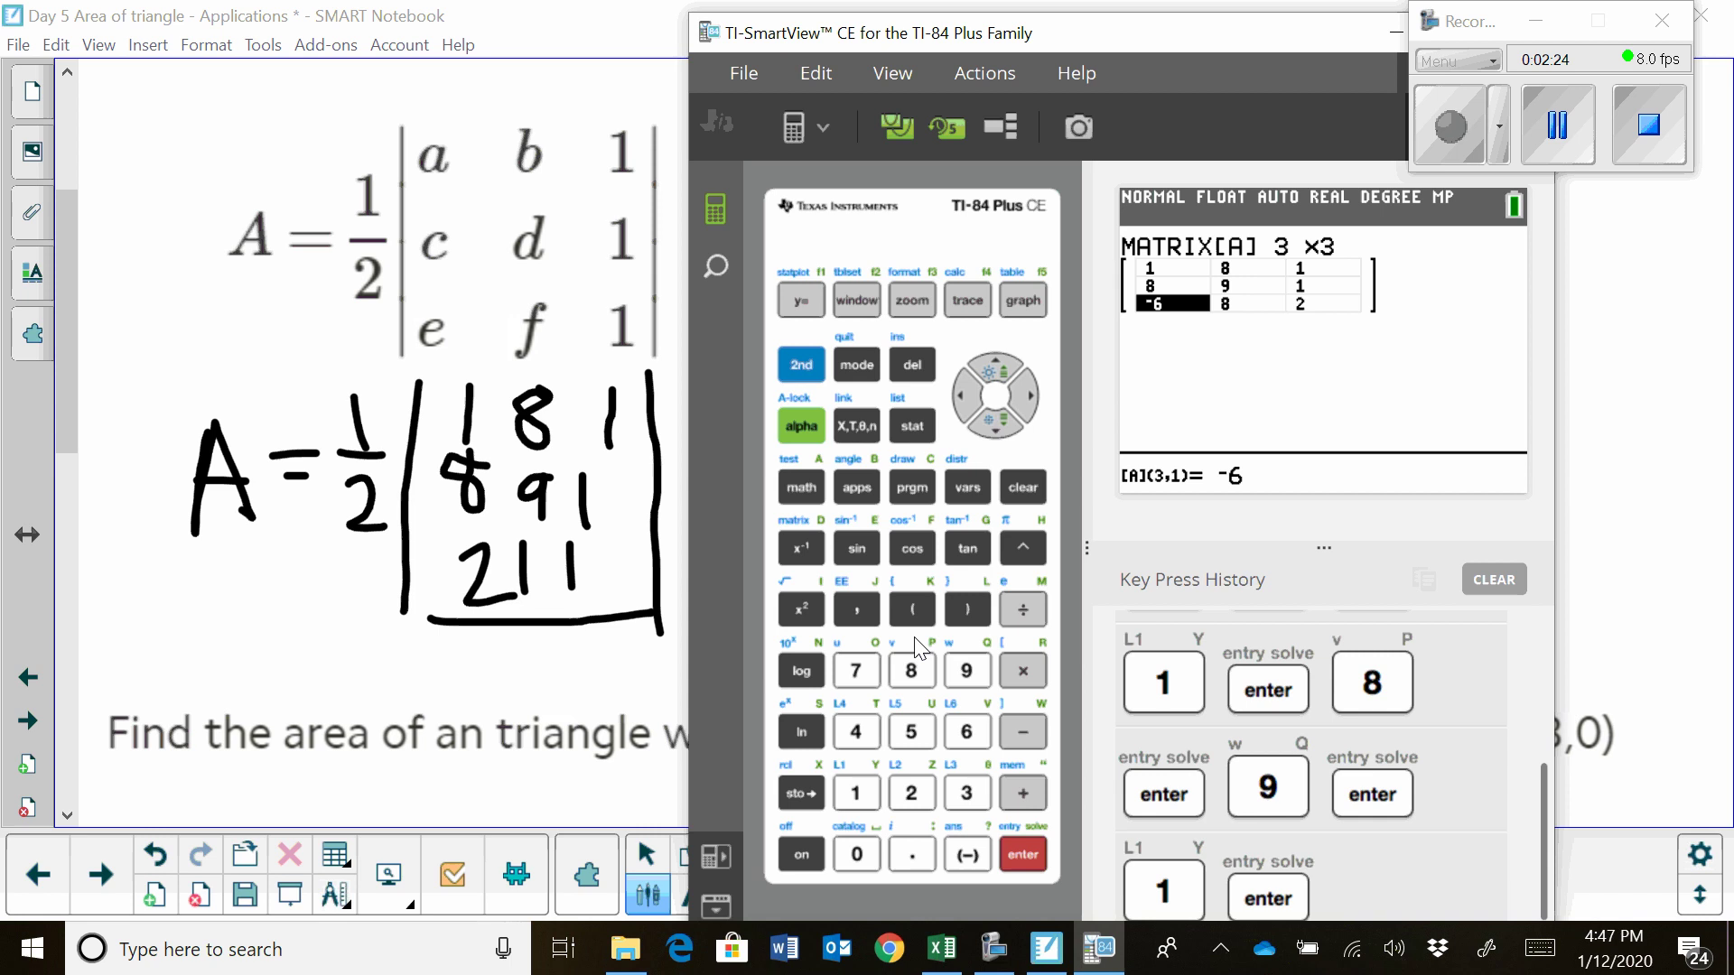
- Enter the third row of matrix [A] as 2, 1, 1
left_click(912, 791)
left_click(1016, 852)
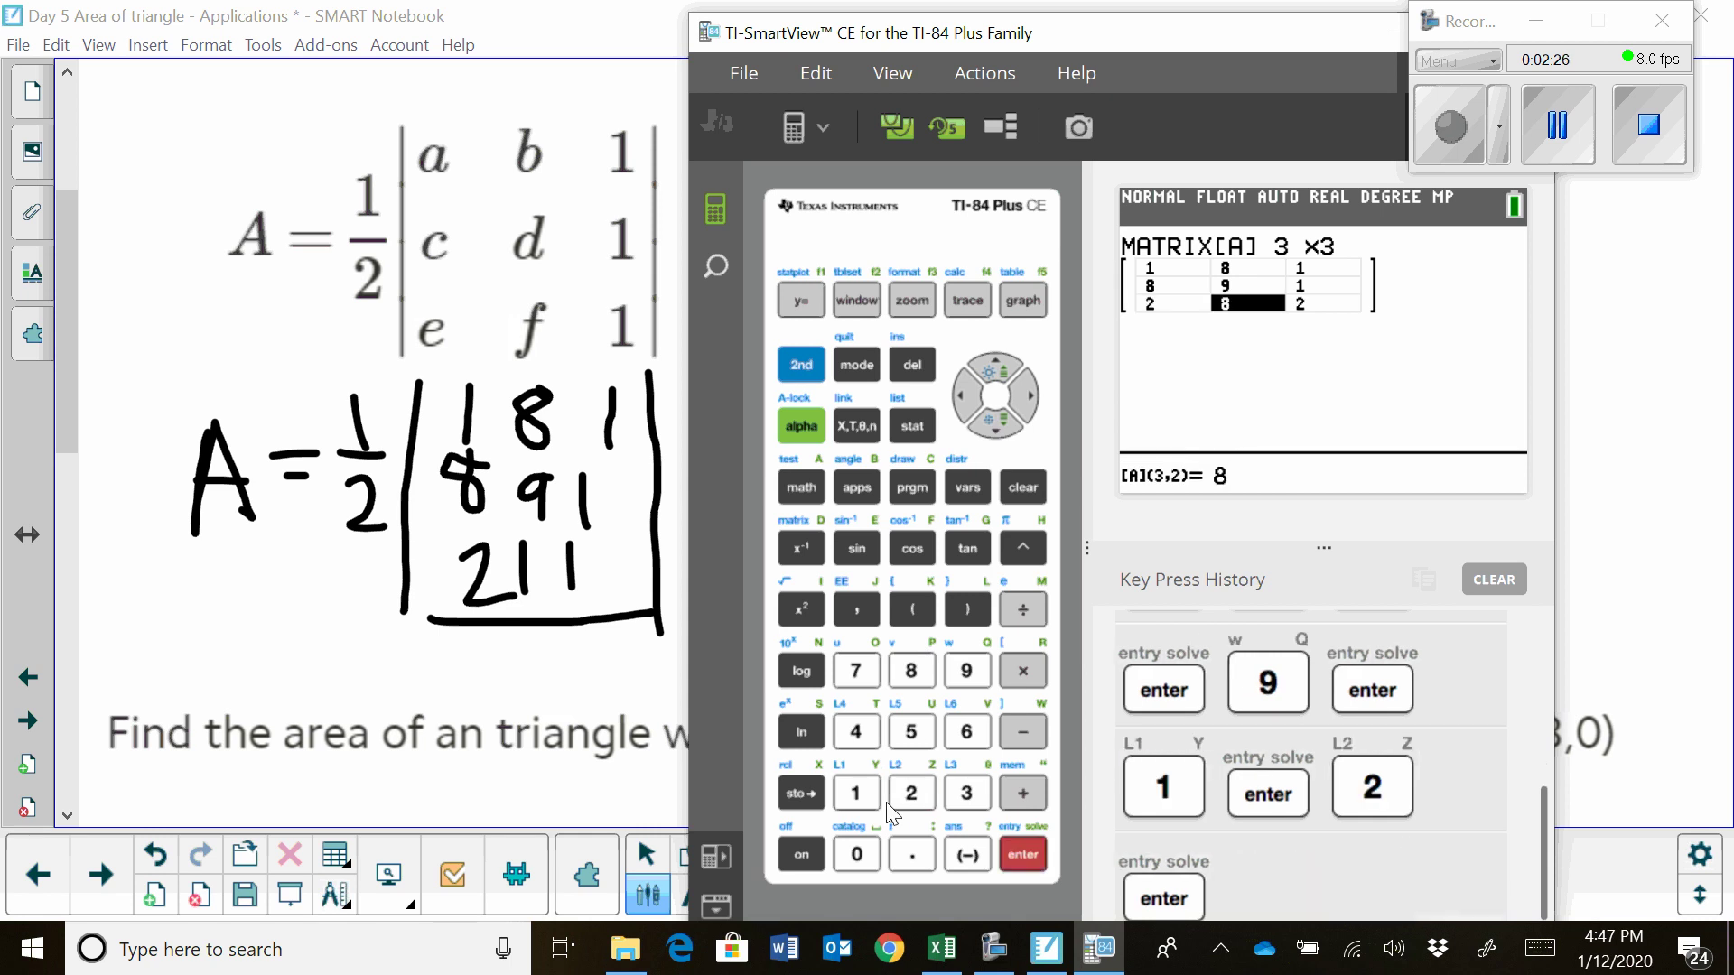
left_click(854, 793)
left_click(1009, 845)
left_click(863, 789)
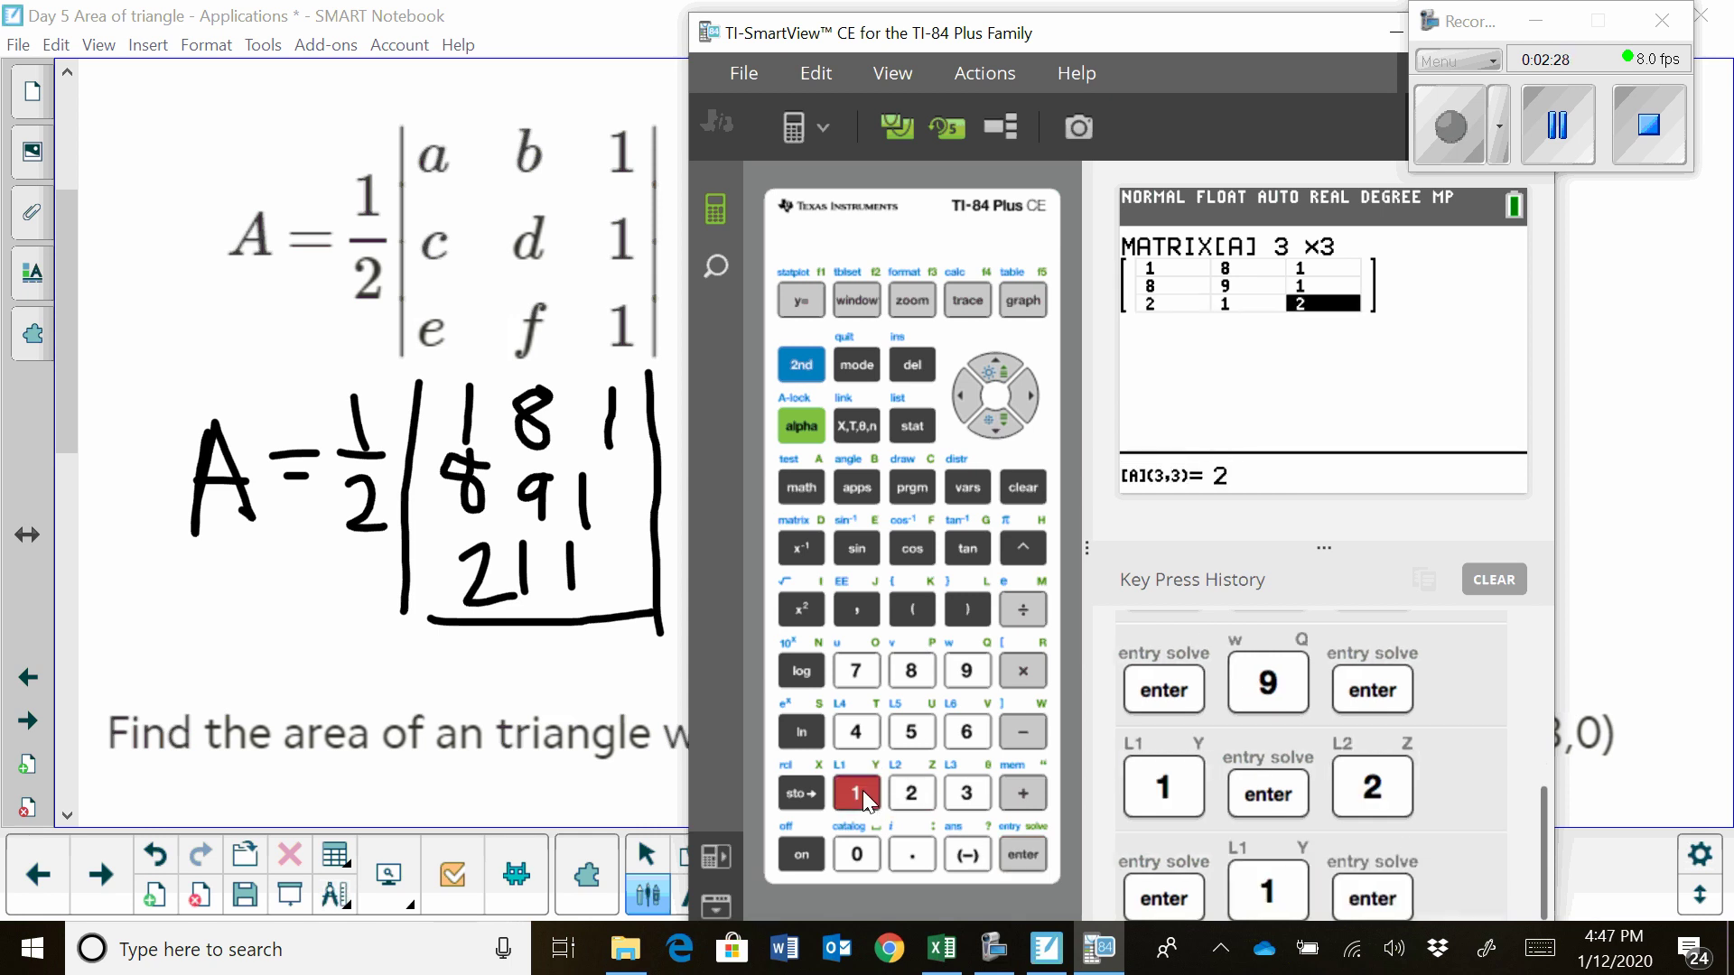
left_click(1024, 849)
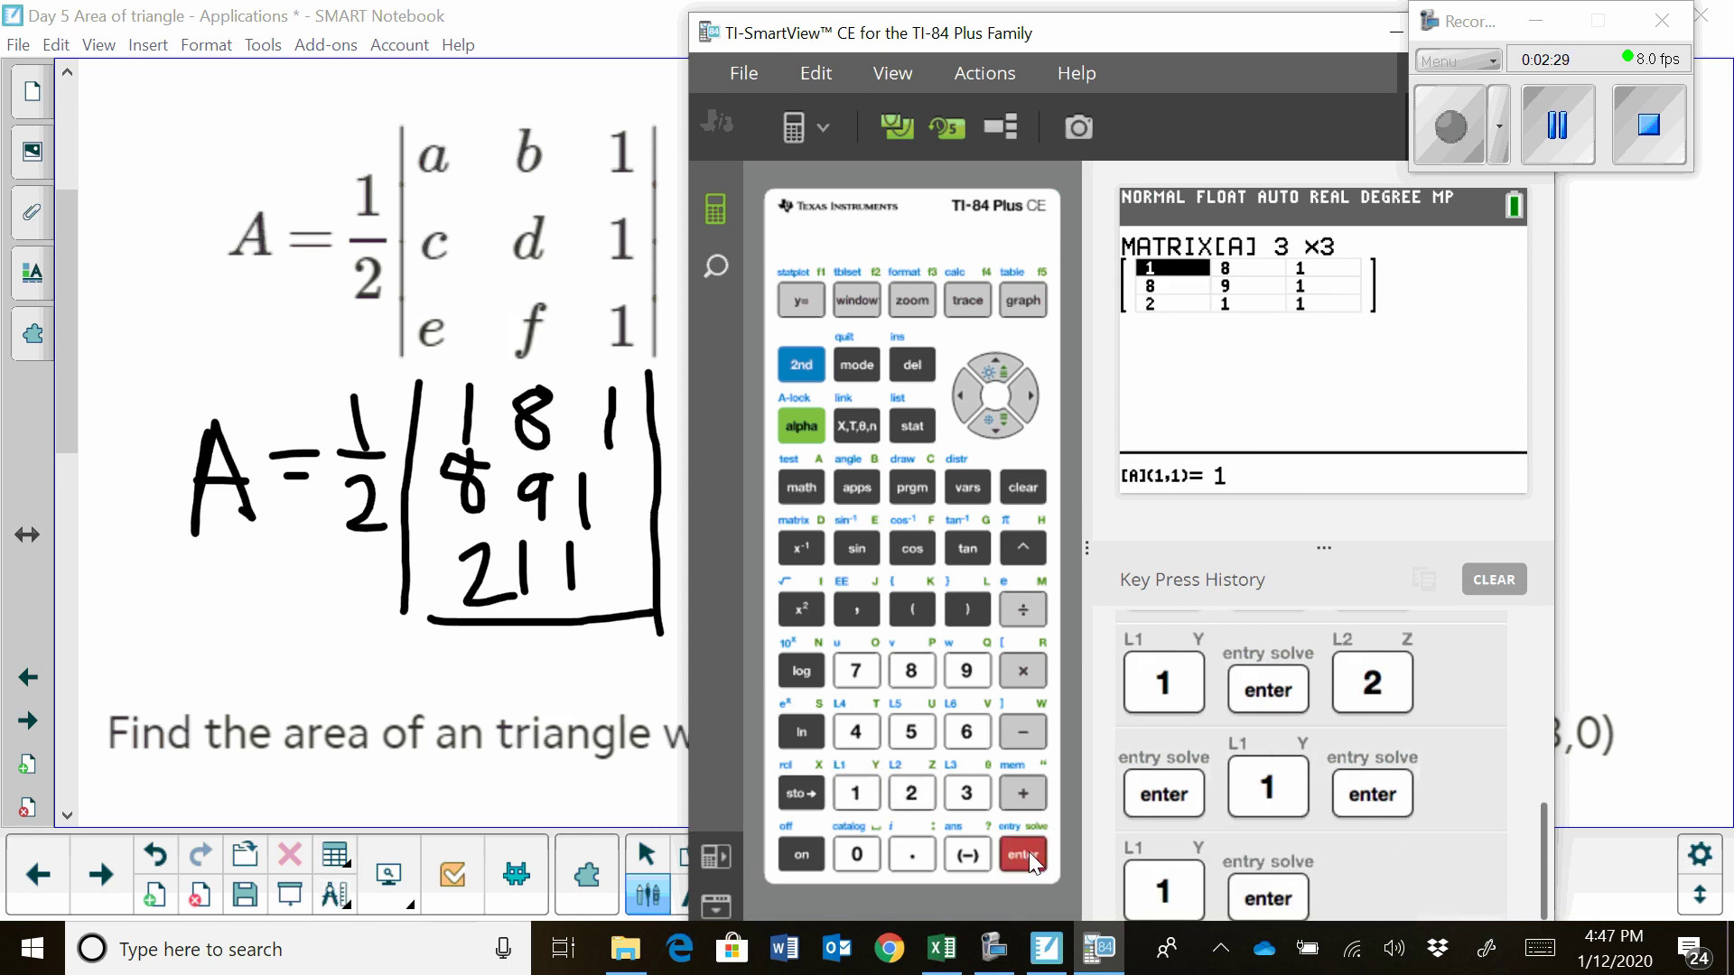
- Return to the home screen and evaluate det([A]), giving -50
left_click(798, 367)
left_click(858, 374)
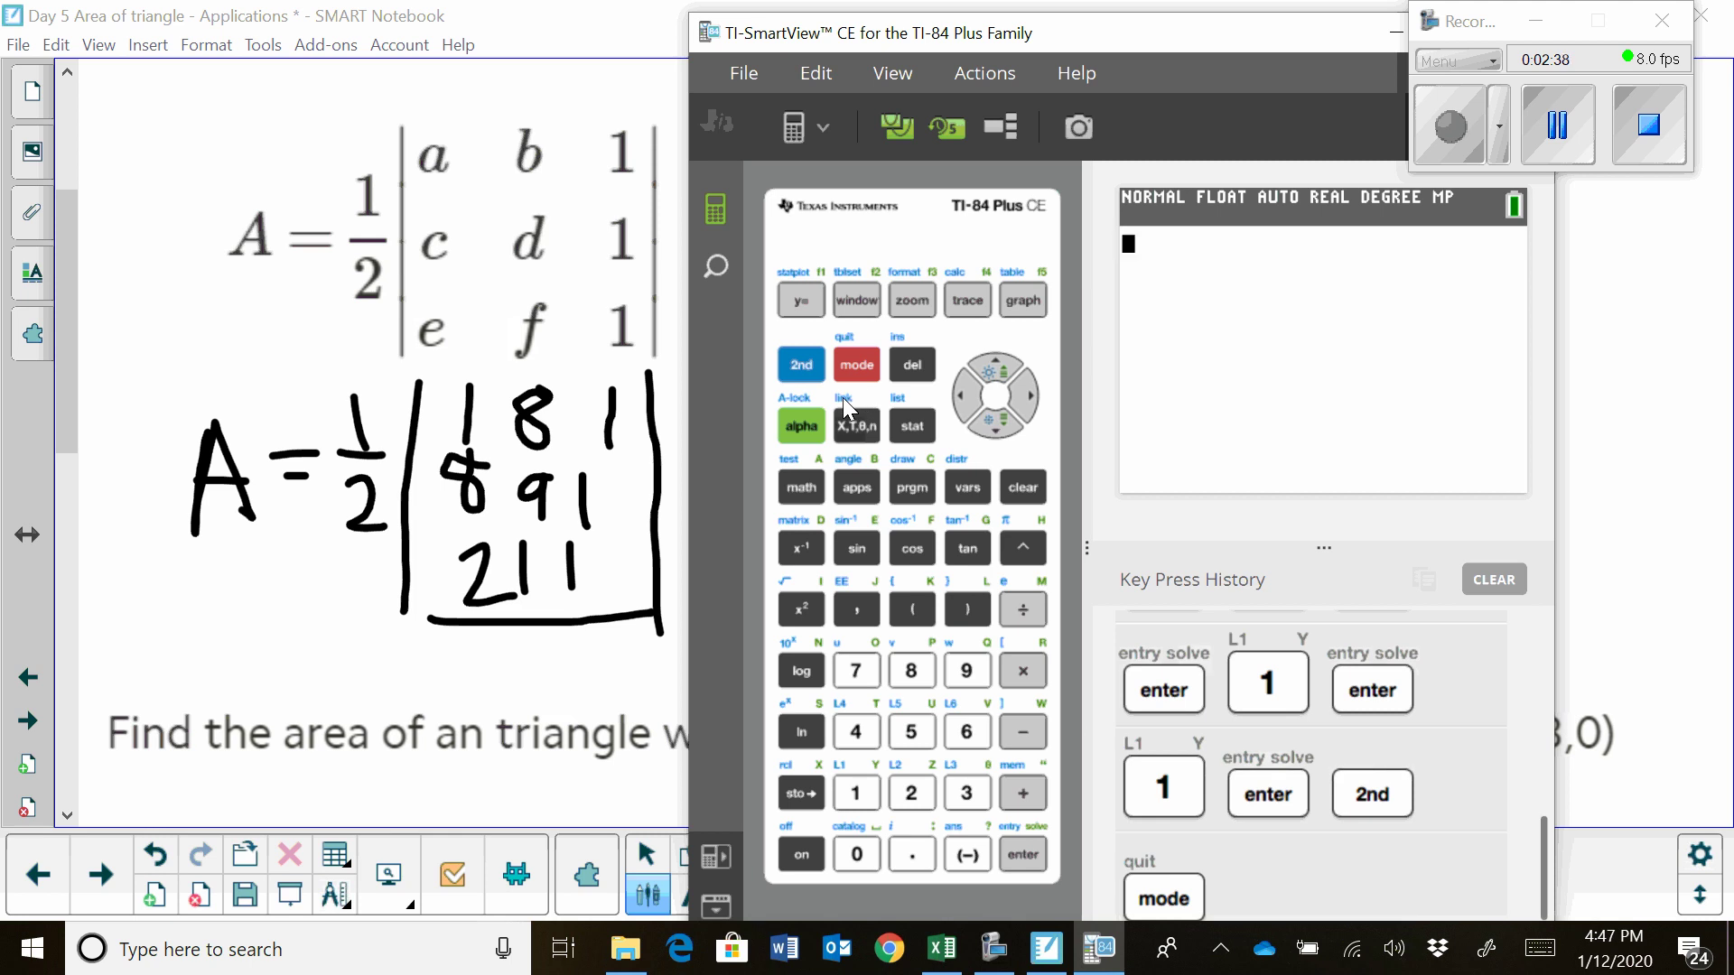
left_click(794, 365)
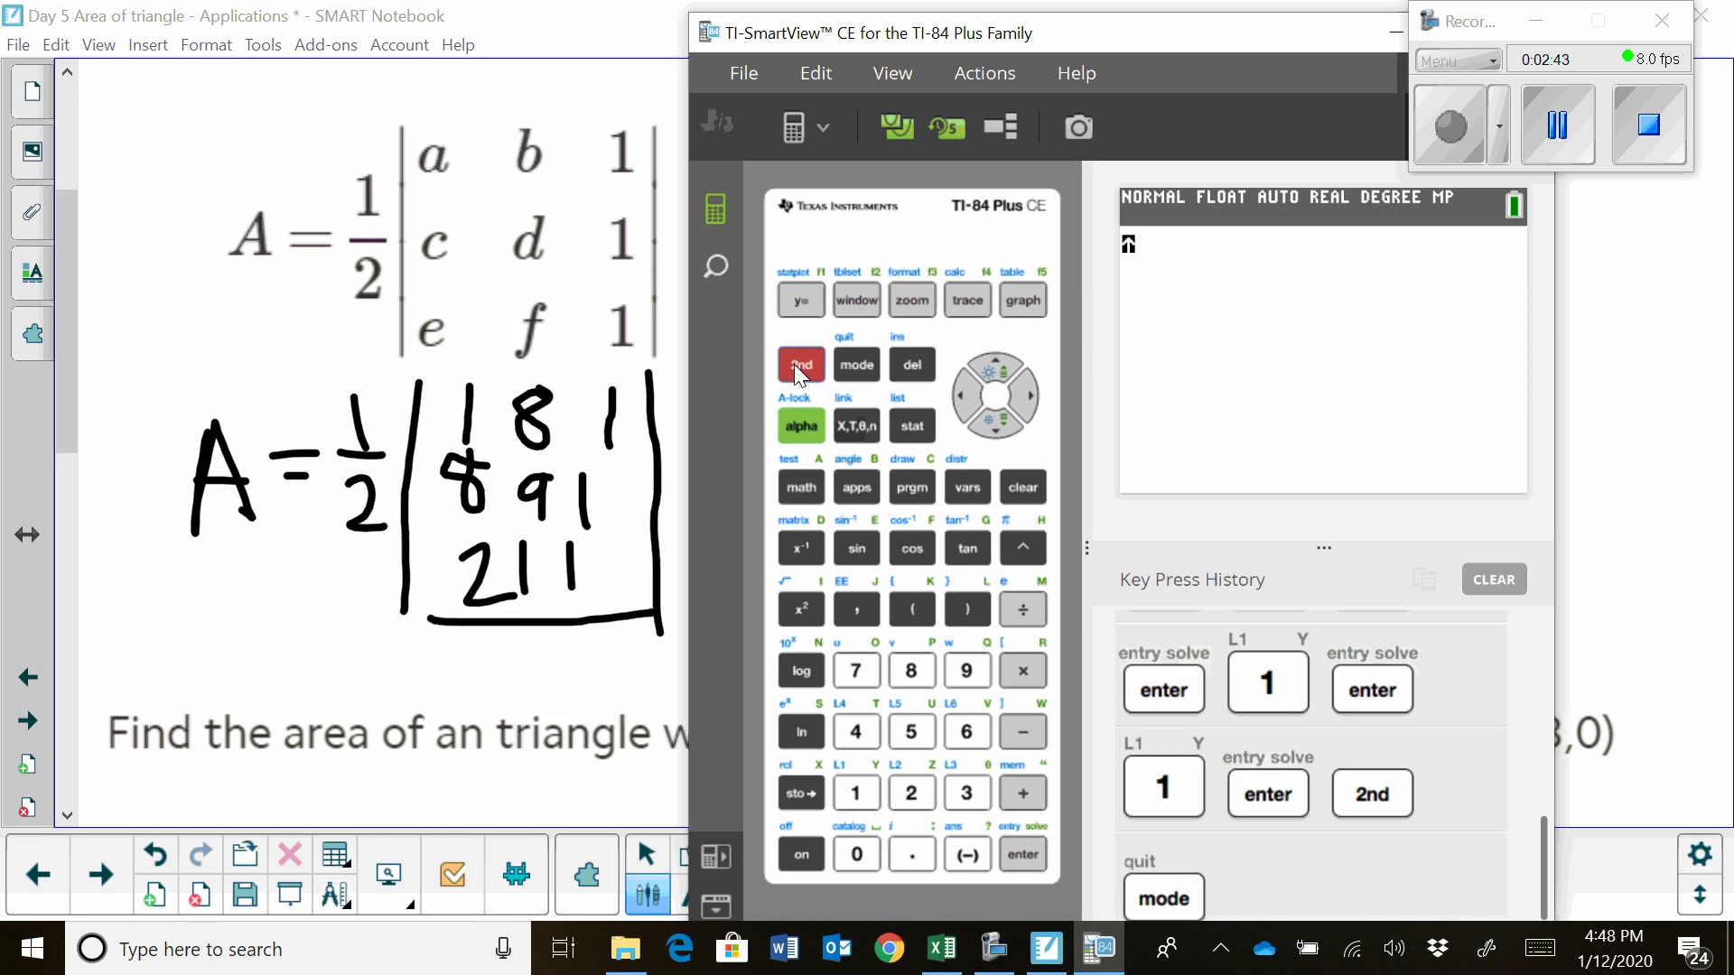
left_click(801, 550)
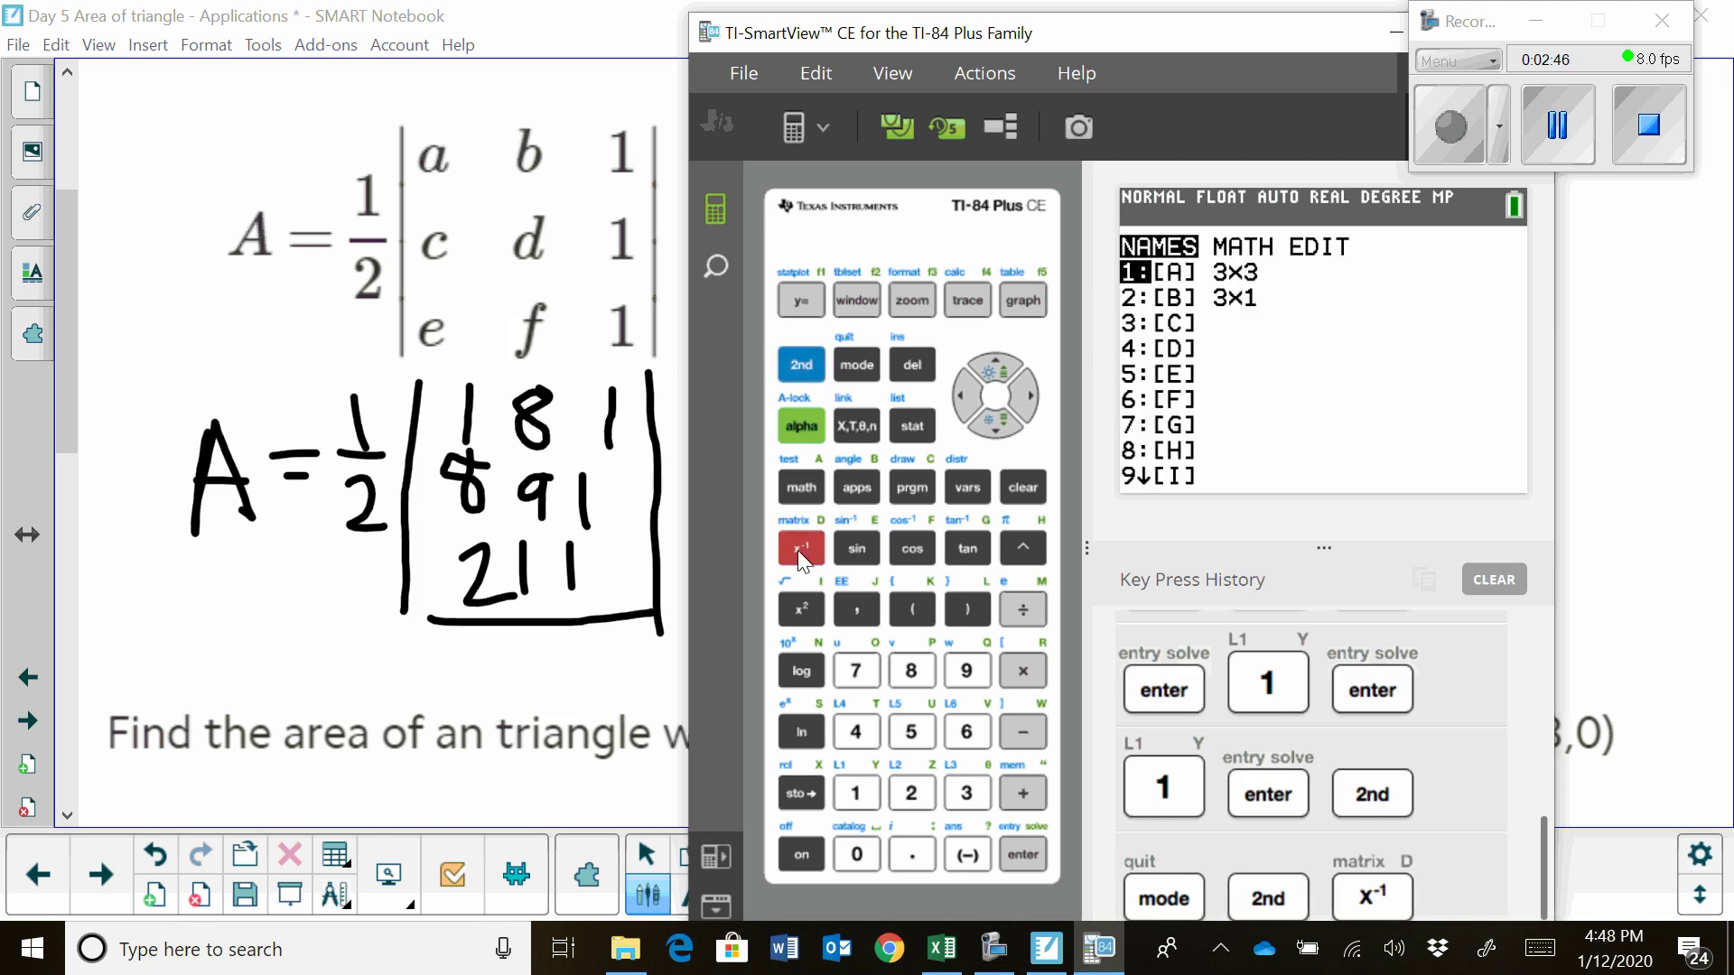
left_click(1030, 394)
left_click(1015, 861)
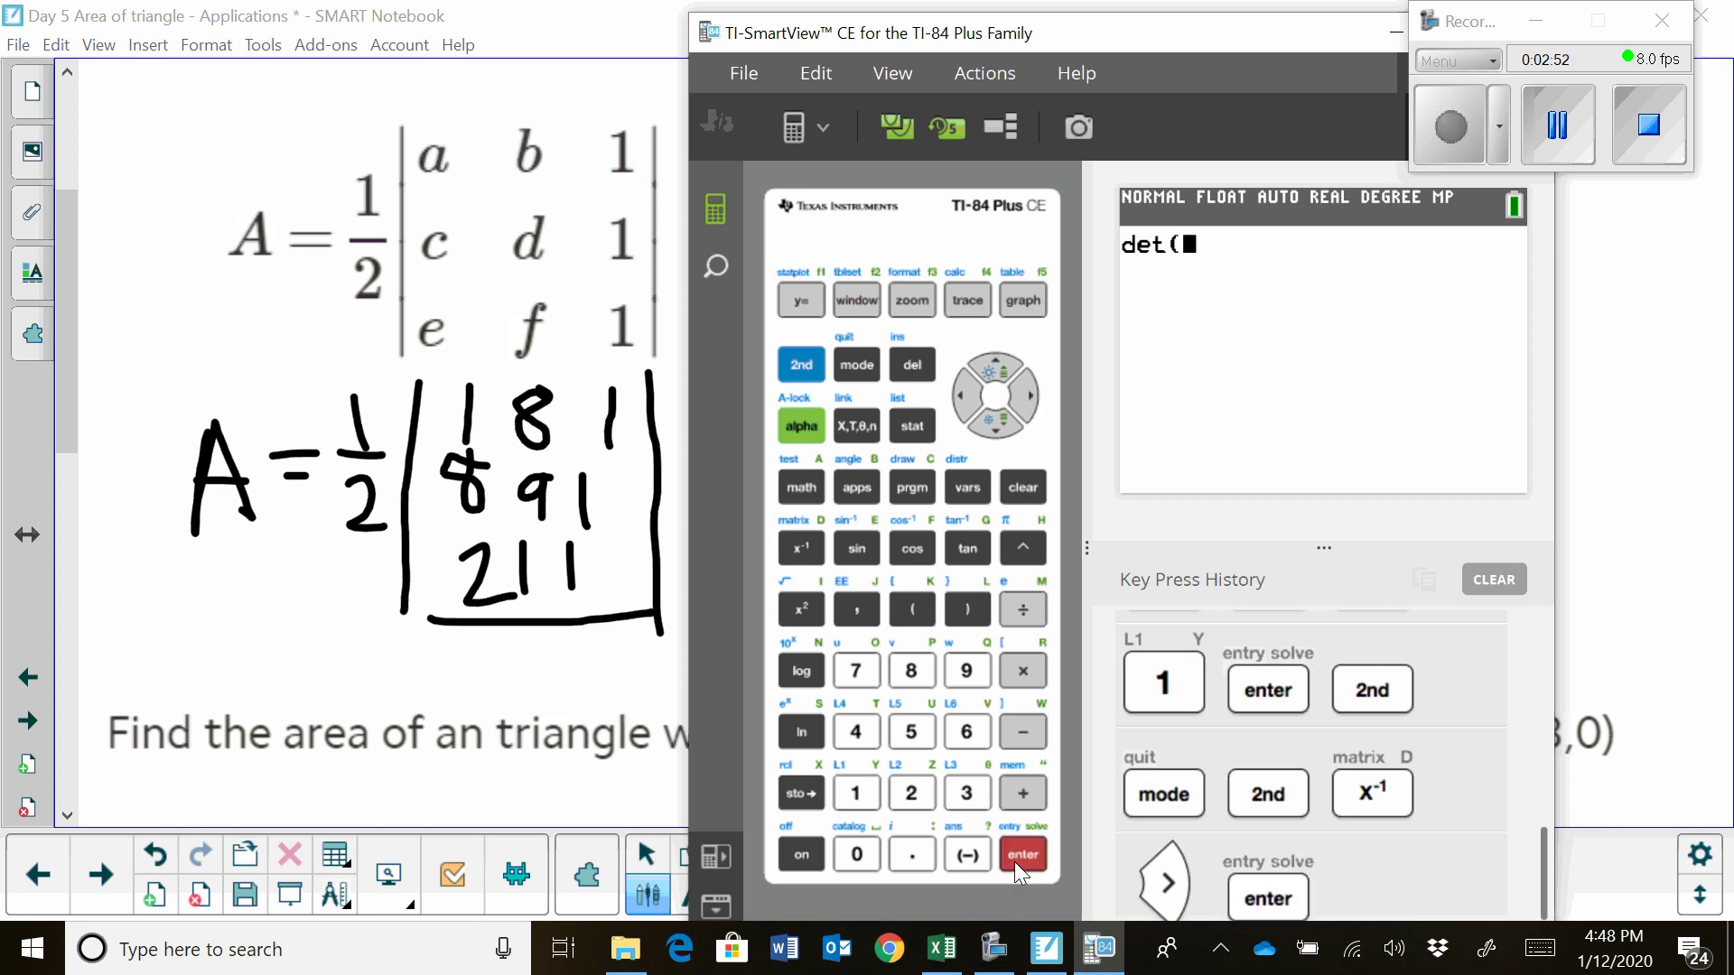
left_click(794, 367)
left_click(809, 545)
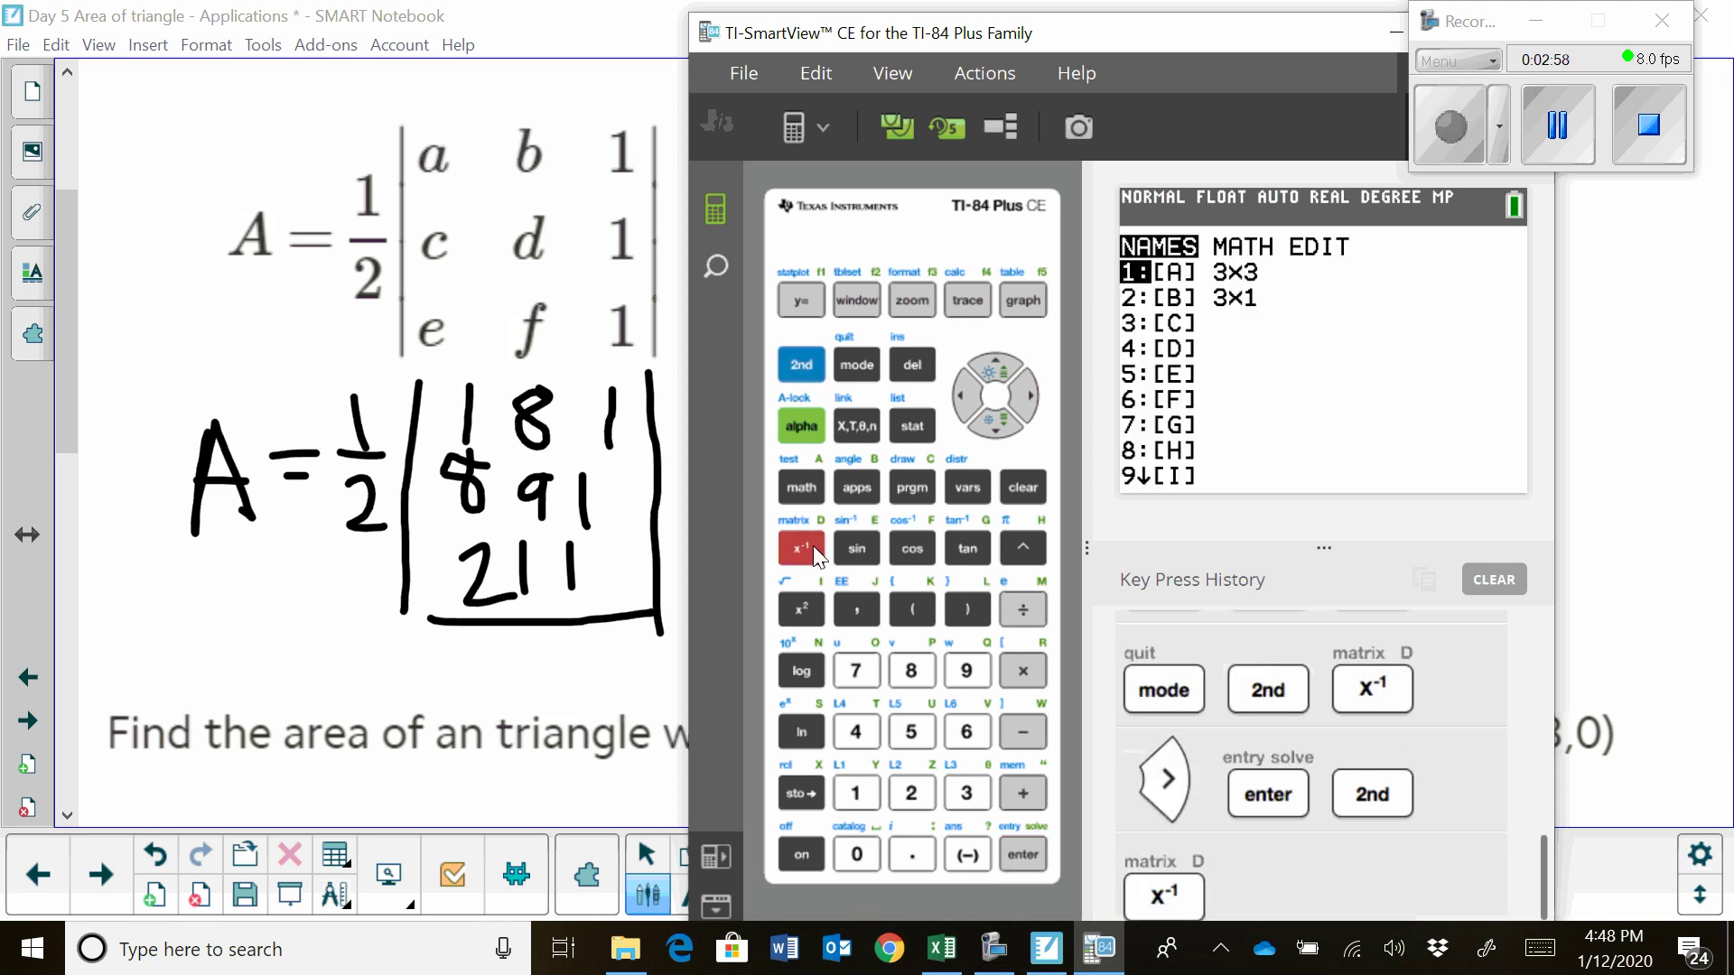
left_click(1017, 854)
left_click(968, 611)
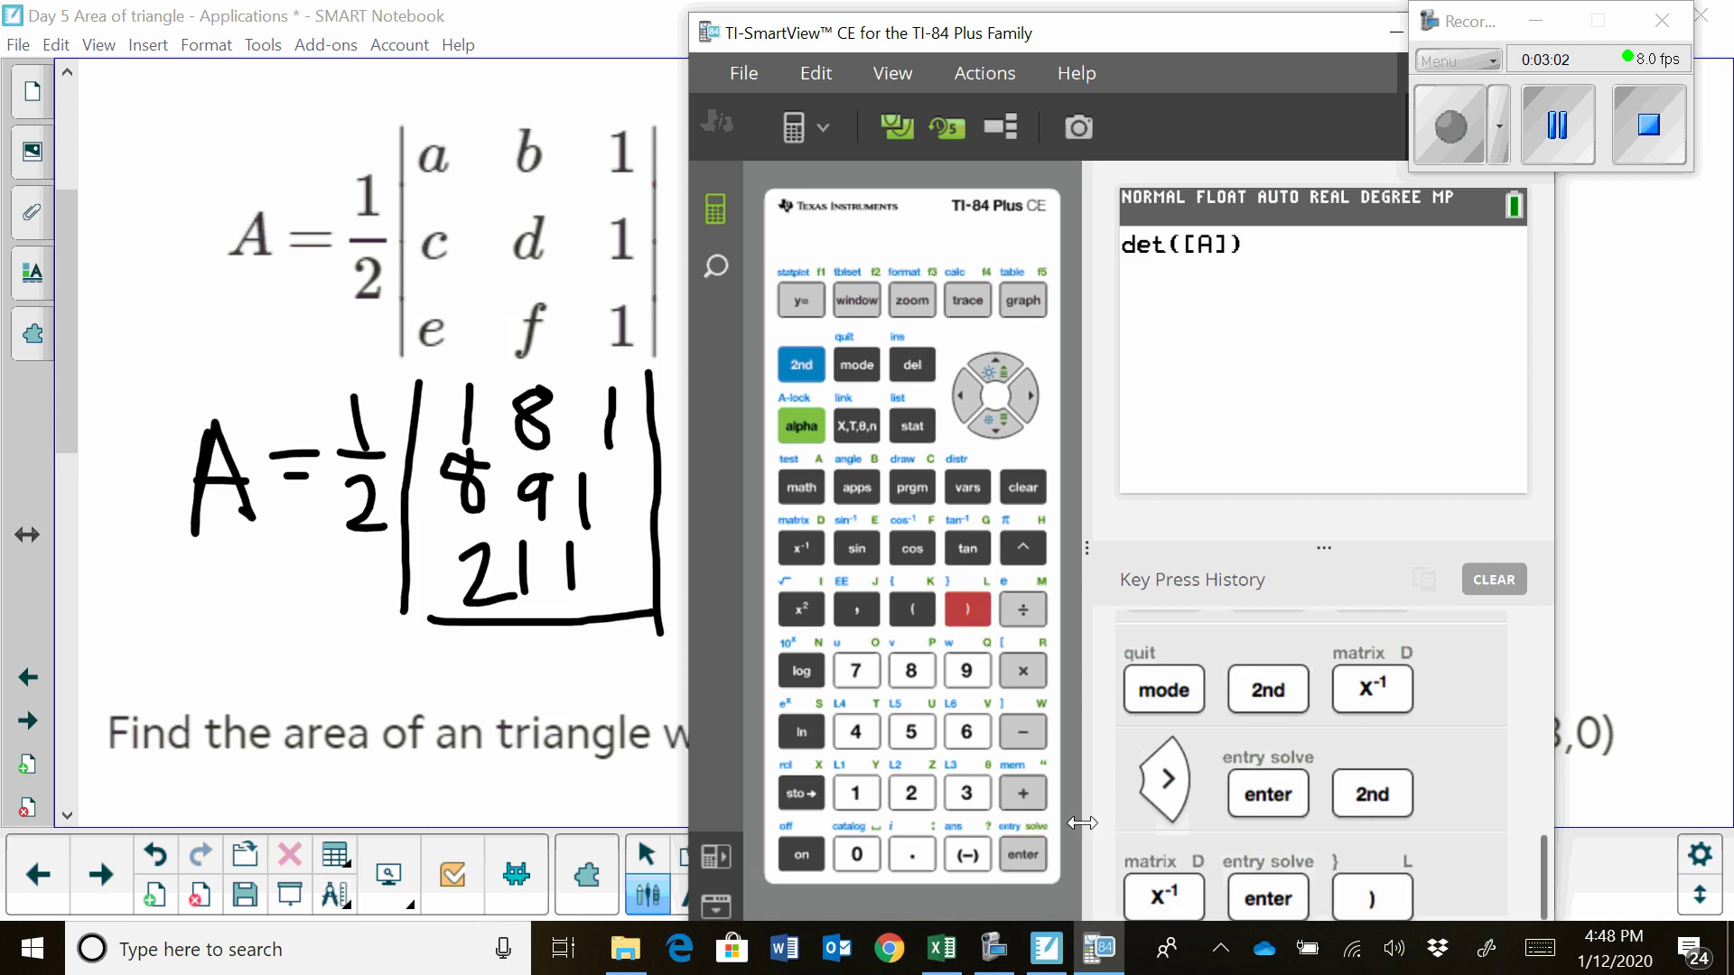
left_click(1022, 857)
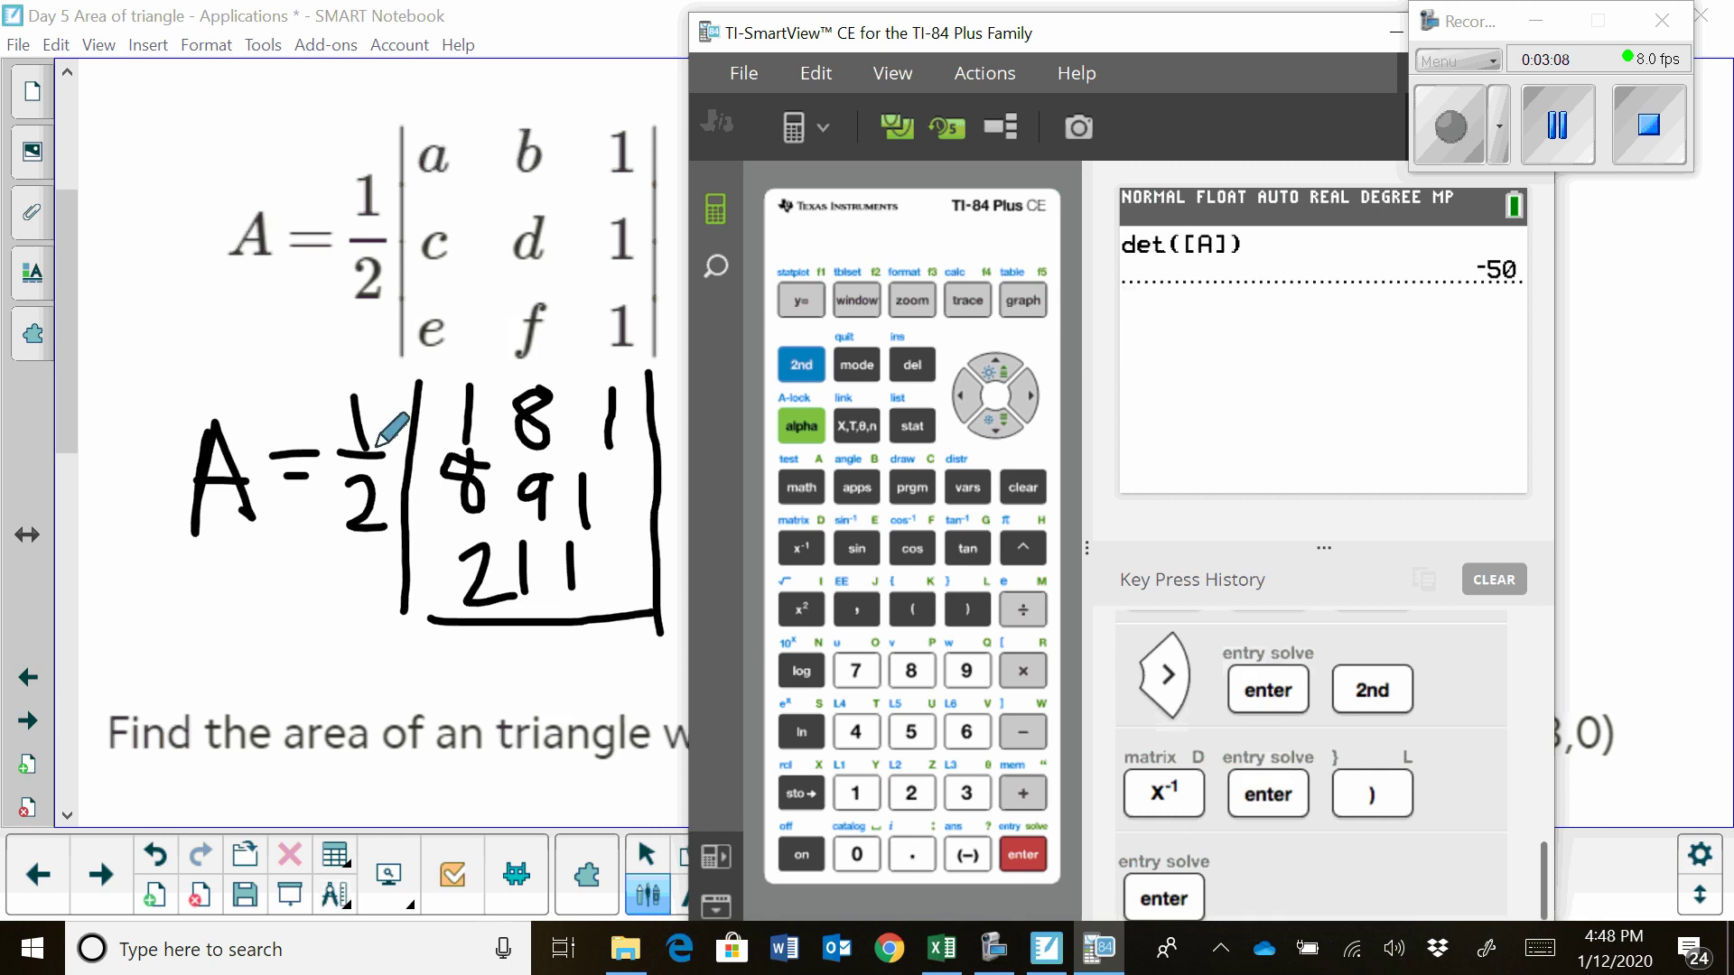
- Multiply the answer by .5 to get -25
left_click(1022, 670)
left_click(912, 855)
left_click(910, 731)
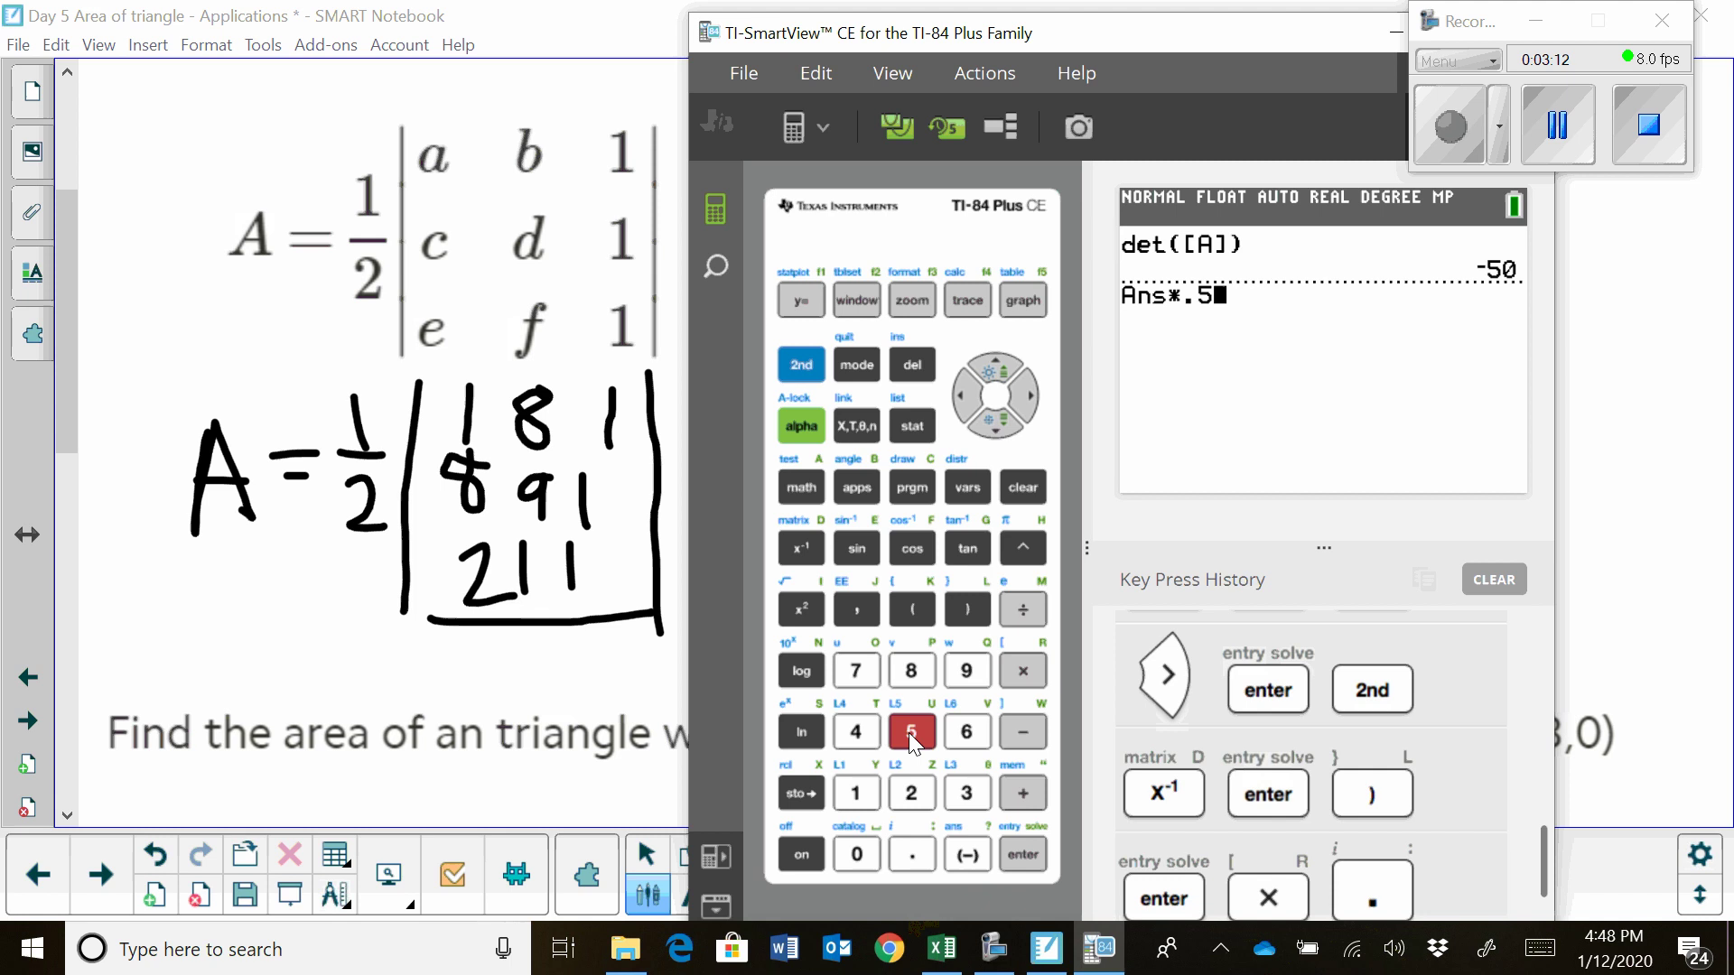
left_click(1021, 858)
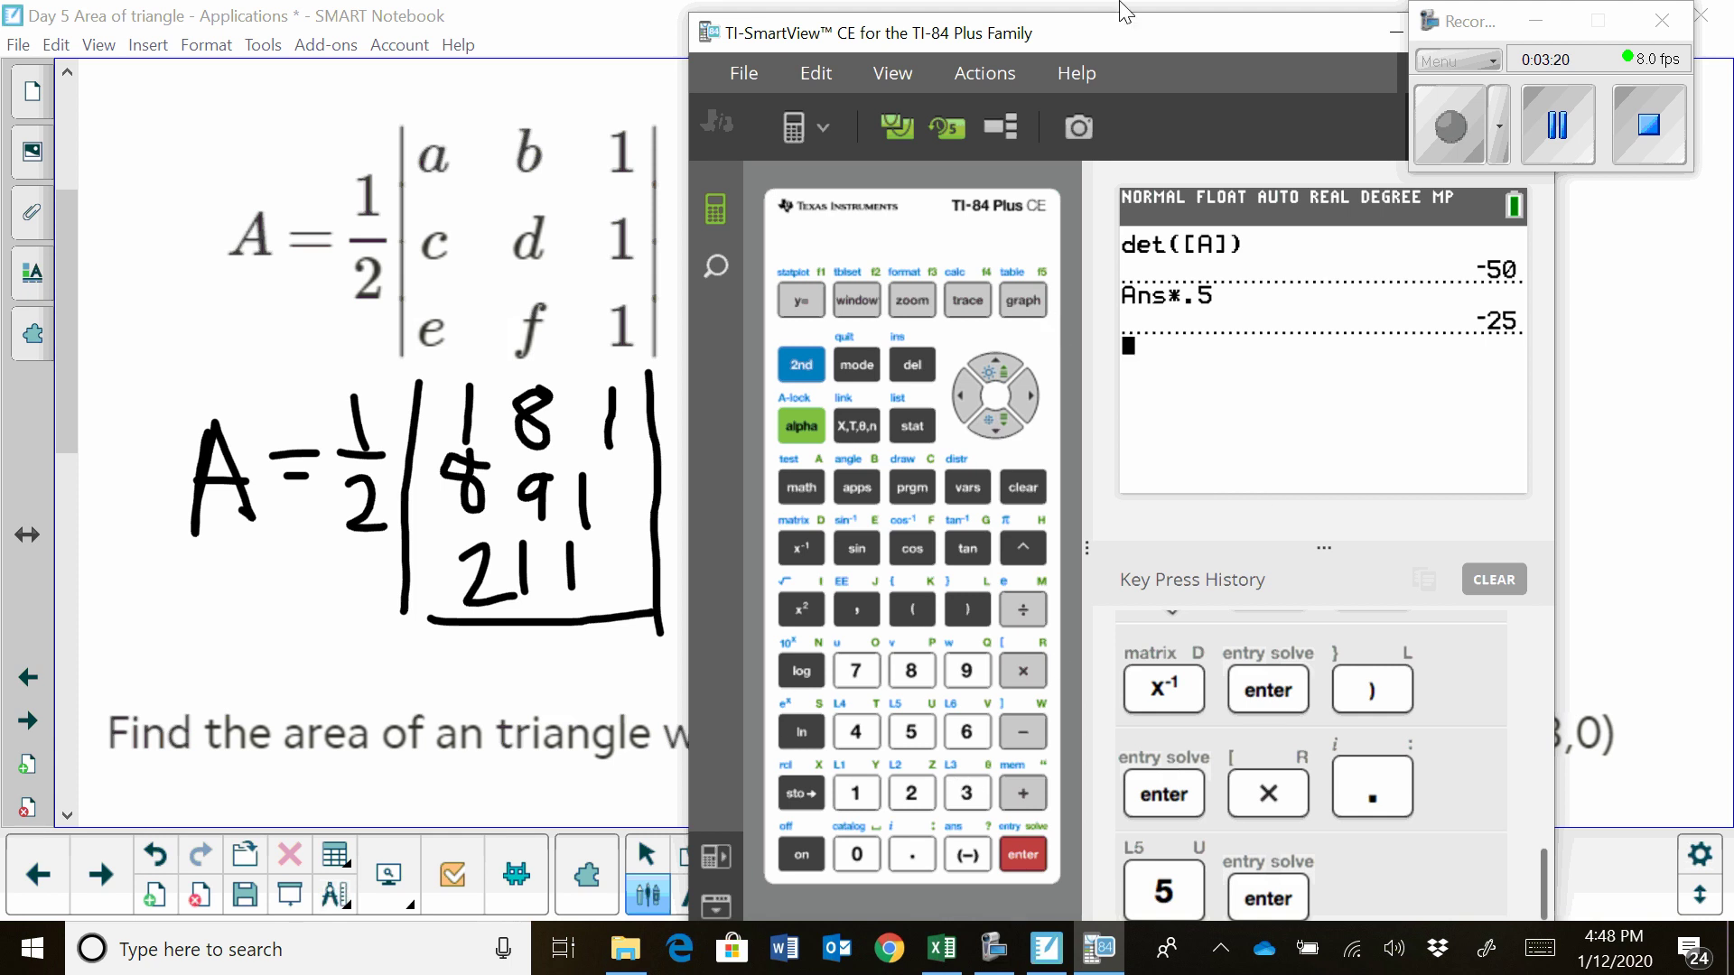
- Back in Notebook, write '= 25u²' after the determinant and box it
left_click_drag(1134, 34, 1540, 184)
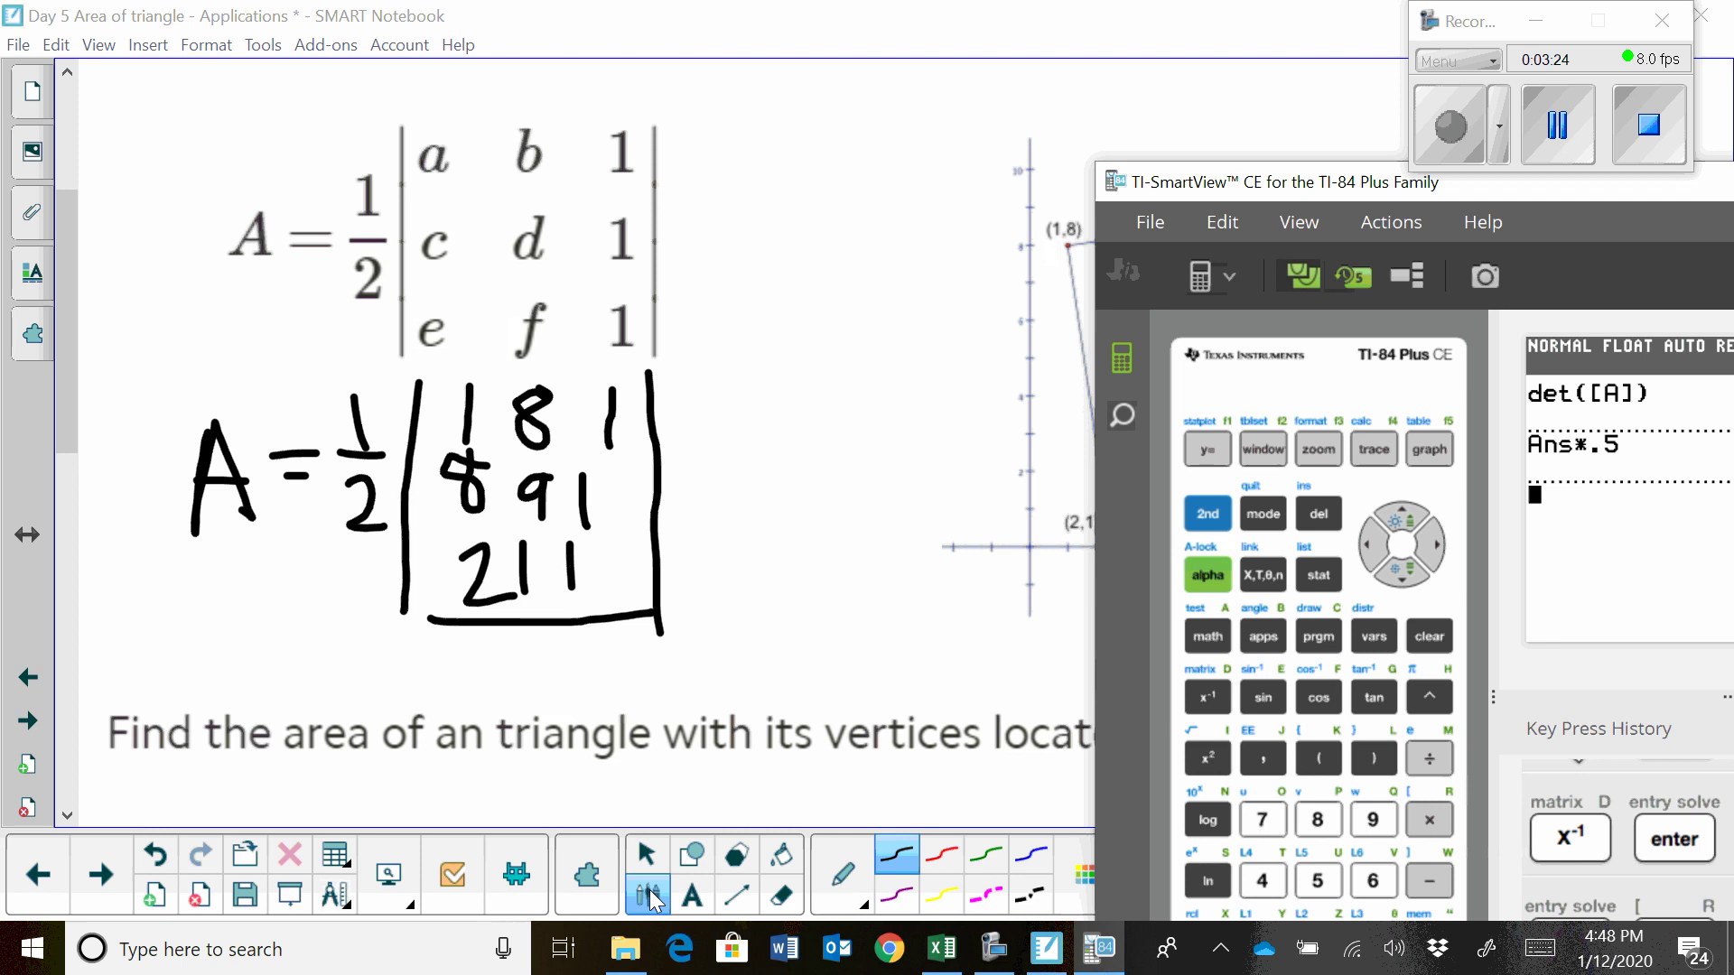
left_click(647, 894)
mouse_move(701, 468)
left_mouse_down()
mouse_move(757, 469)
mouse_move(769, 487)
mouse_move(821, 435)
mouse_move(812, 478)
mouse_move(863, 488)
left_mouse_up()
mouse_move(889, 424)
left_mouse_down()
mouse_move(860, 421)
mouse_move(865, 485)
left_mouse_up()
left_click_drag(919, 424, 973, 507)
left_click_drag(944, 408, 1002, 442)
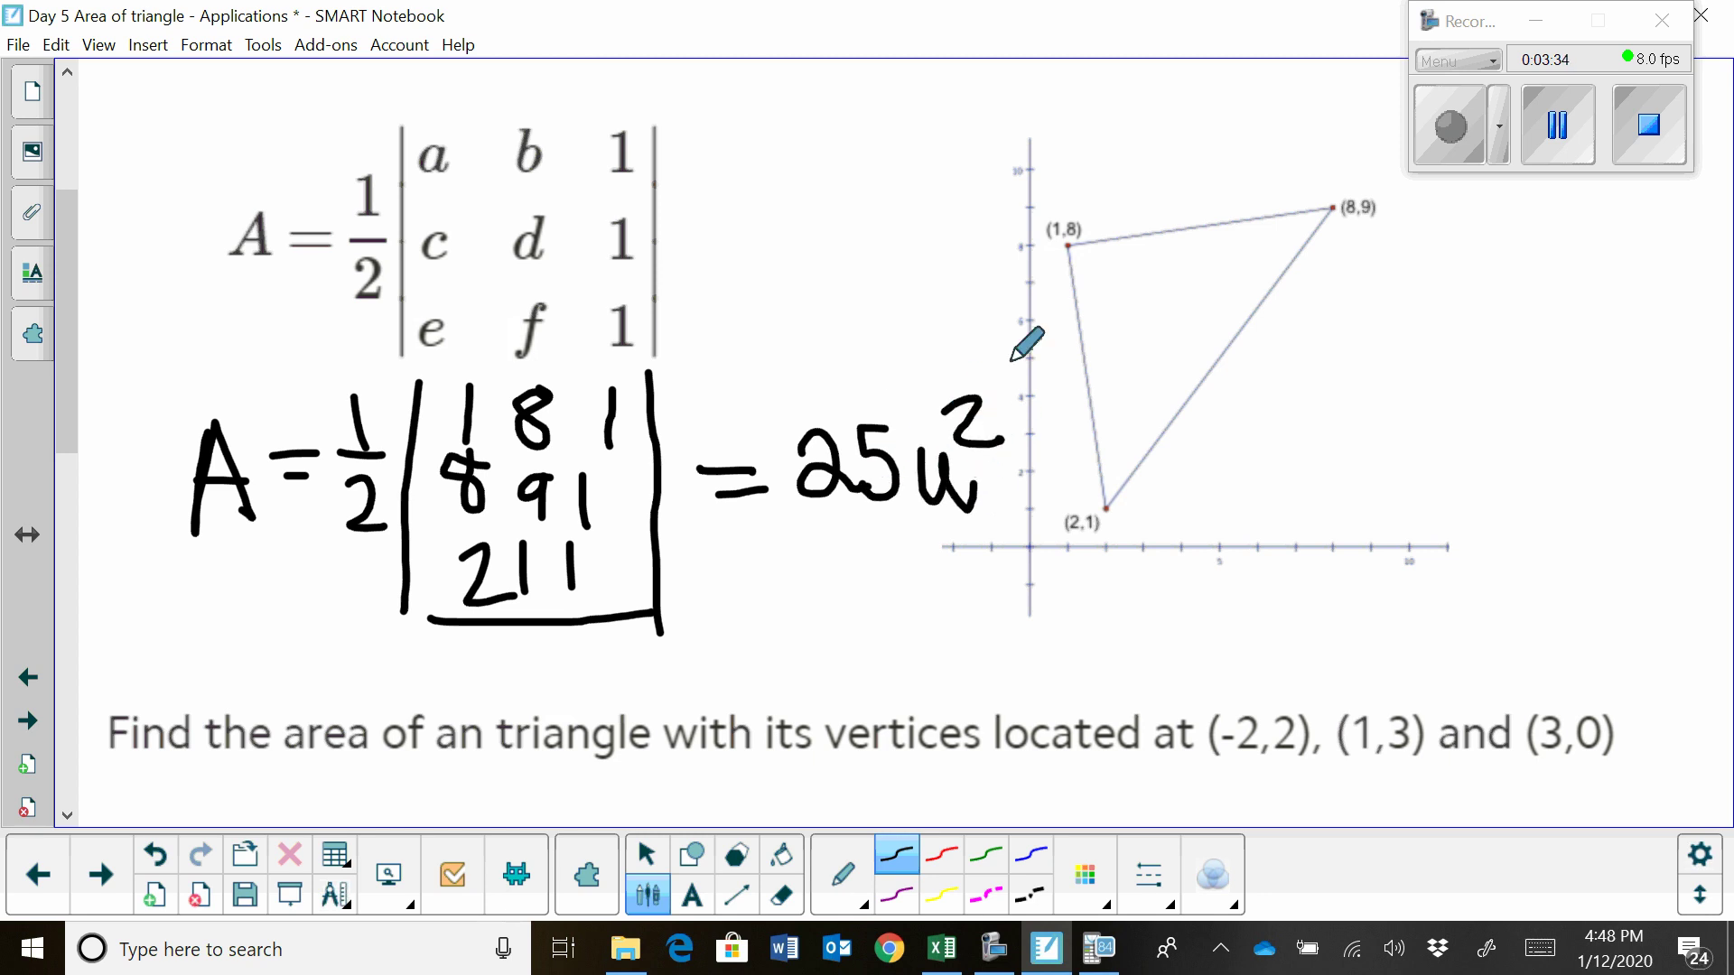
mouse_move(1010, 360)
left_mouse_down()
mouse_move(816, 362)
mouse_move(749, 585)
mouse_move(1063, 565)
mouse_move(1026, 361)
mouse_move(977, 355)
left_mouse_up()
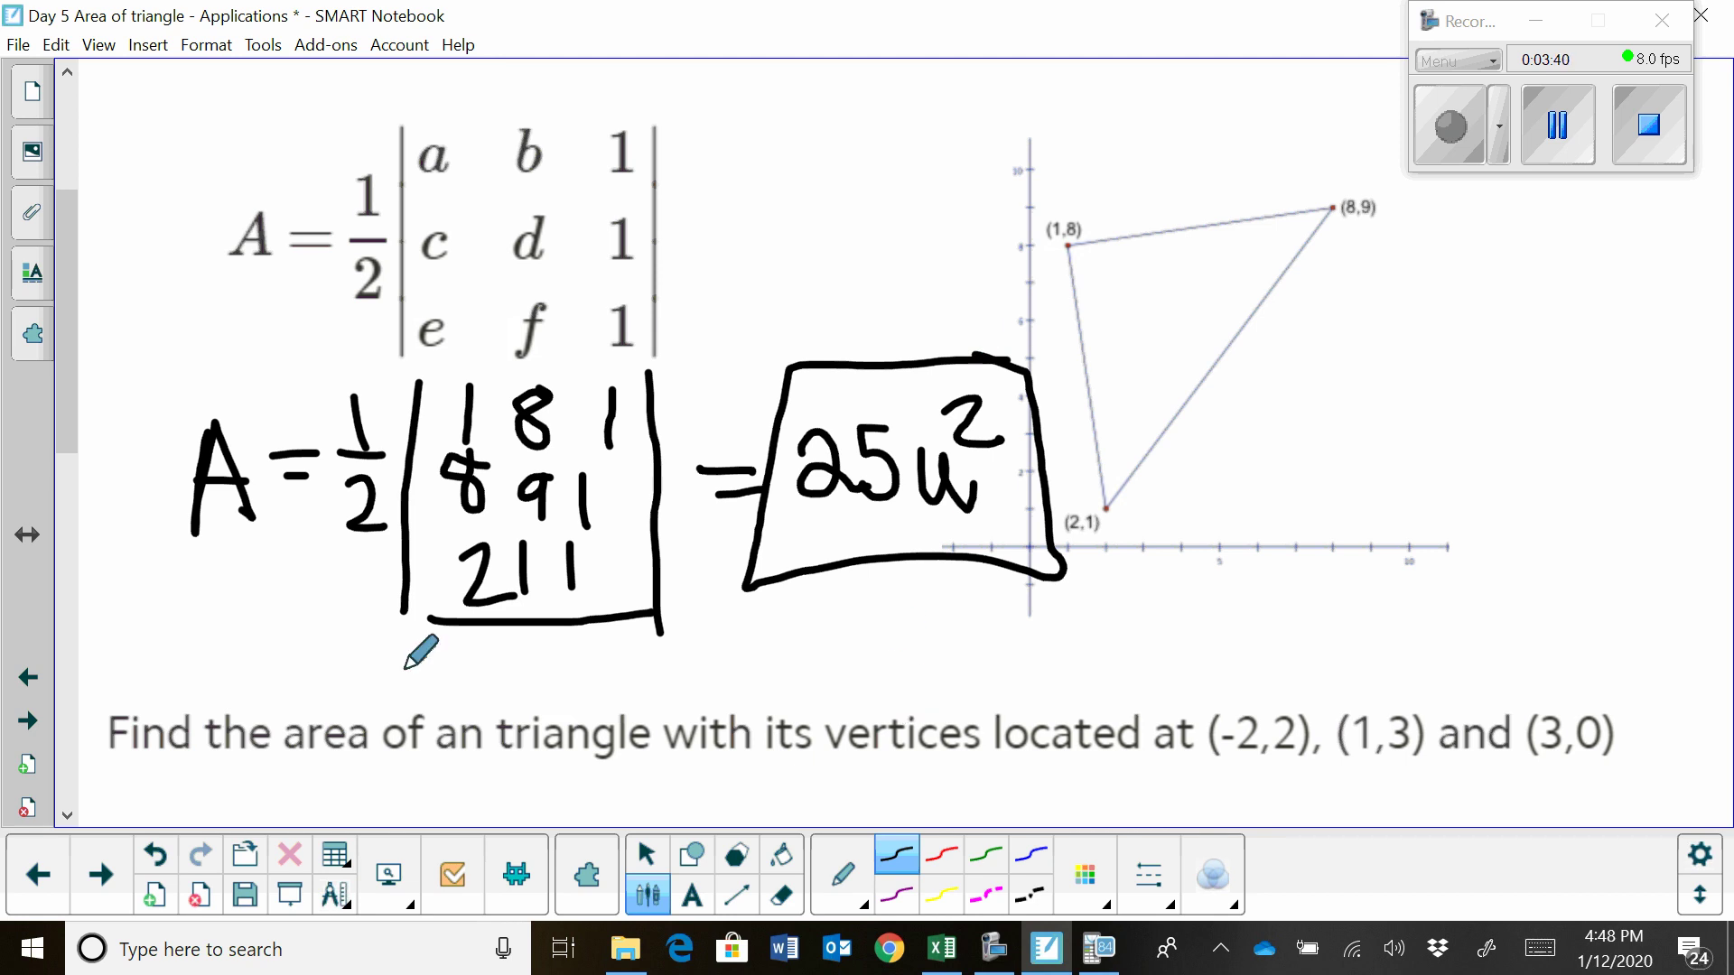
- On the previous Applications of Matrices page, underline 'area' and 'triangles'
left_click(28, 677)
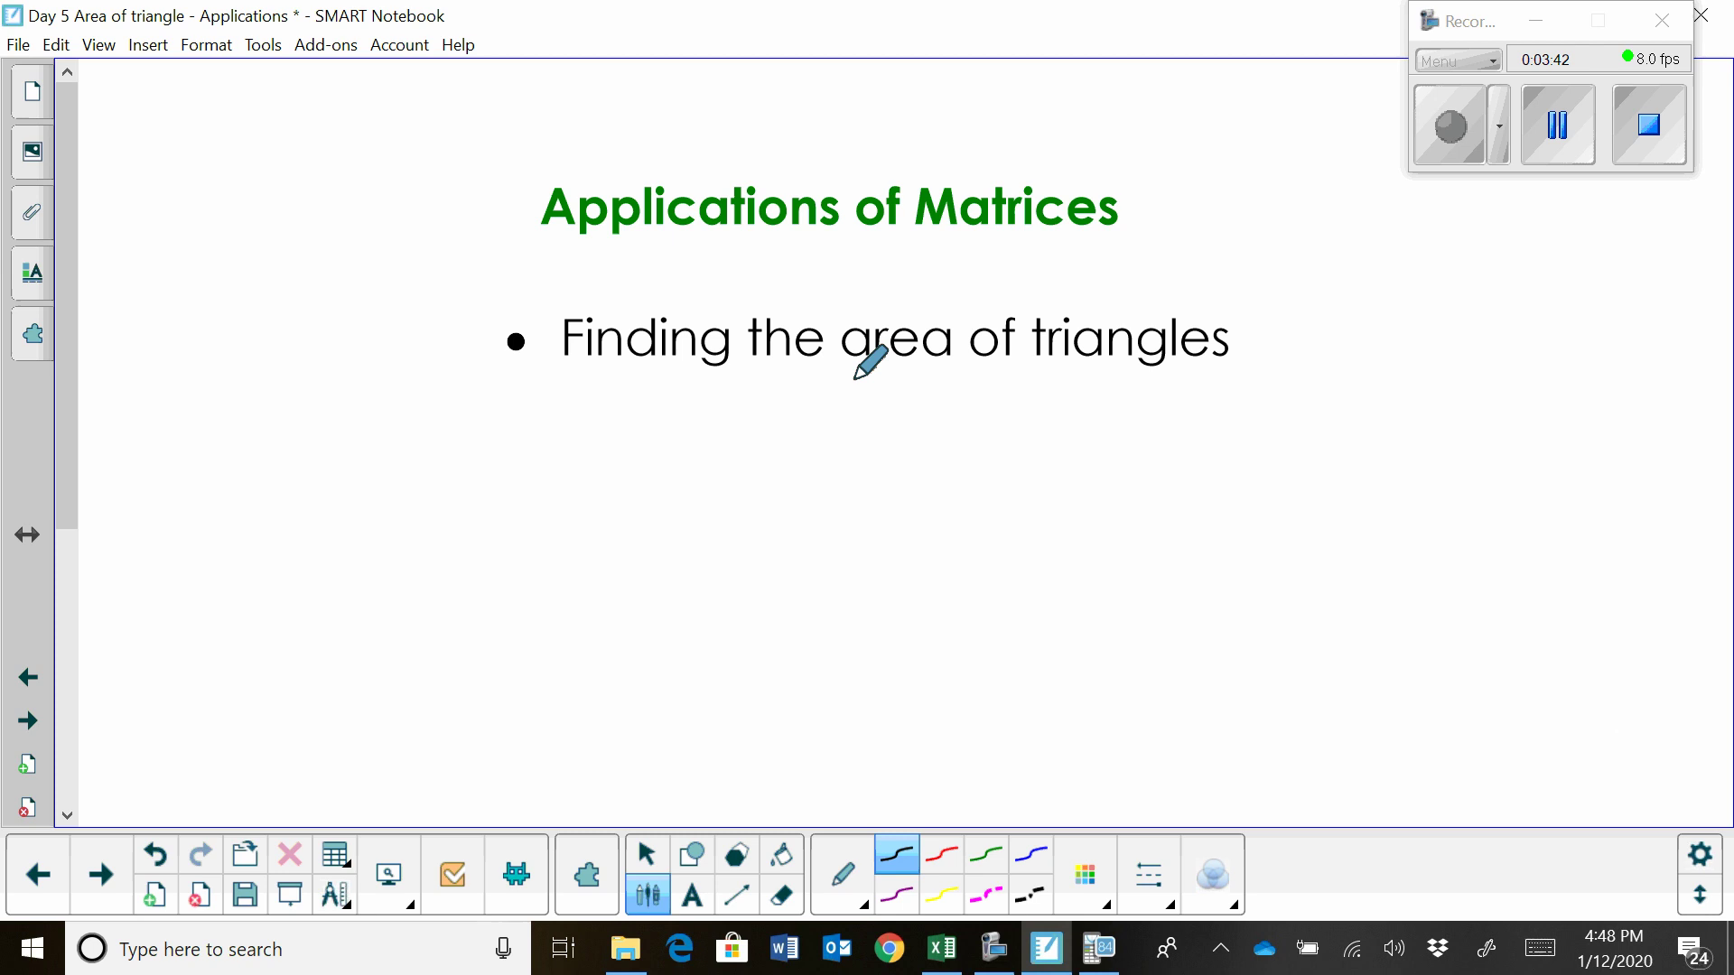
left_click_drag(851, 380, 946, 362)
left_click_drag(1095, 375, 1190, 382)
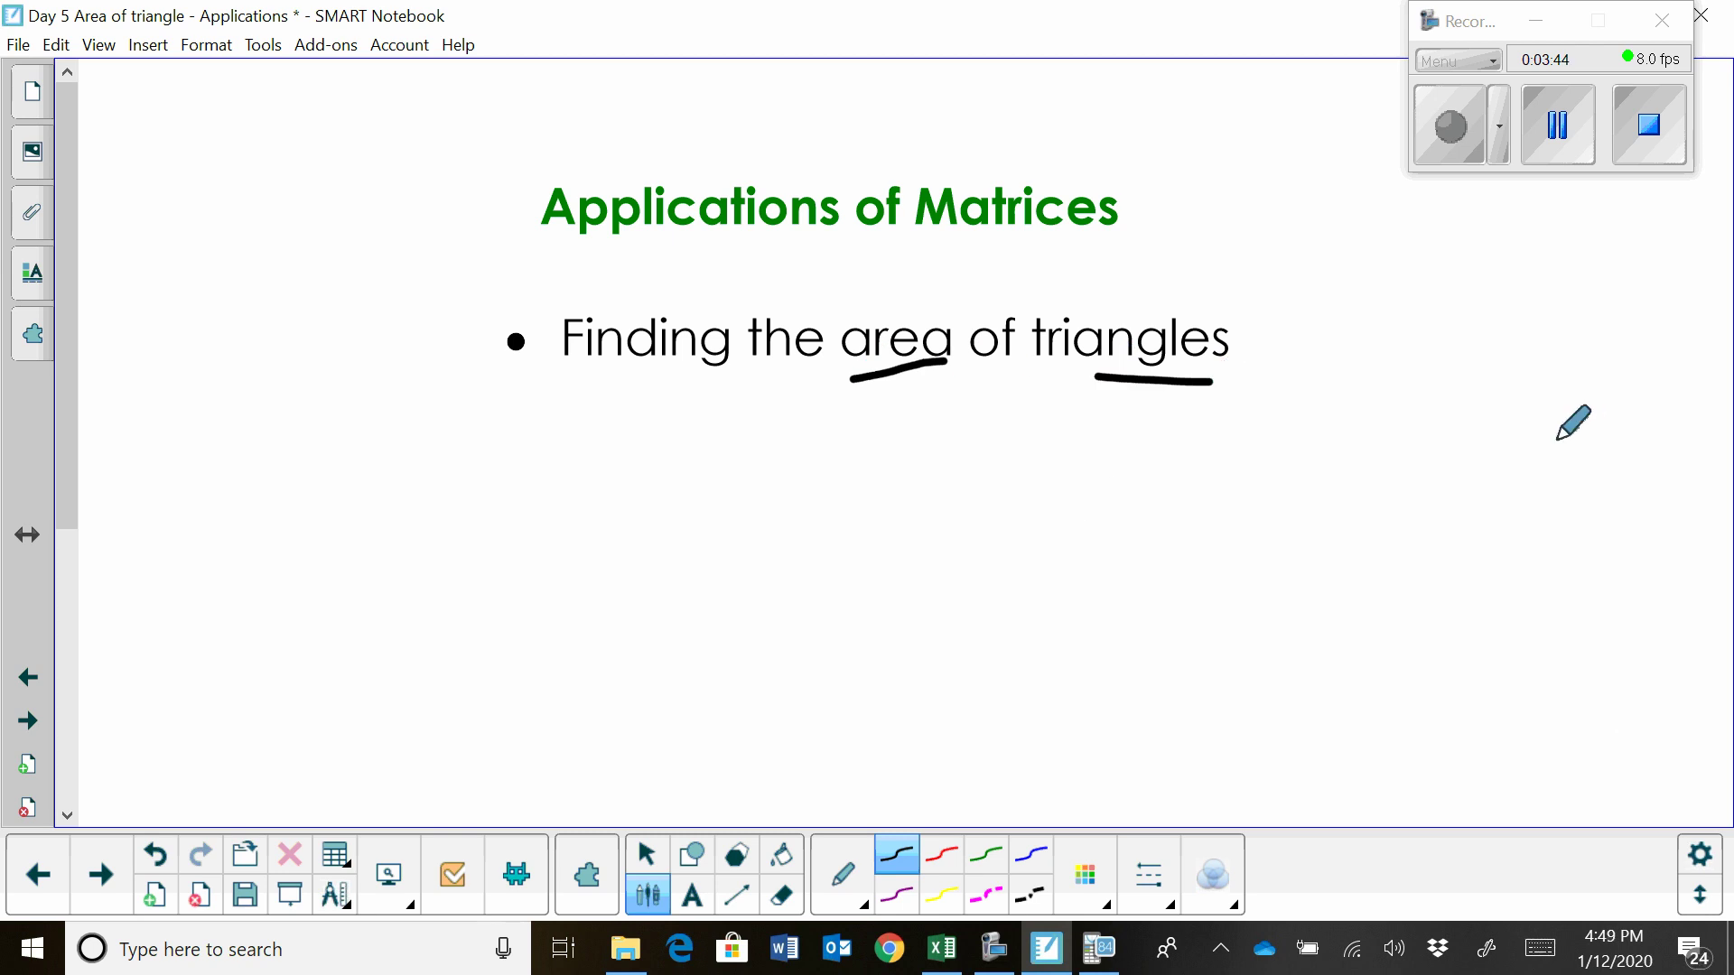